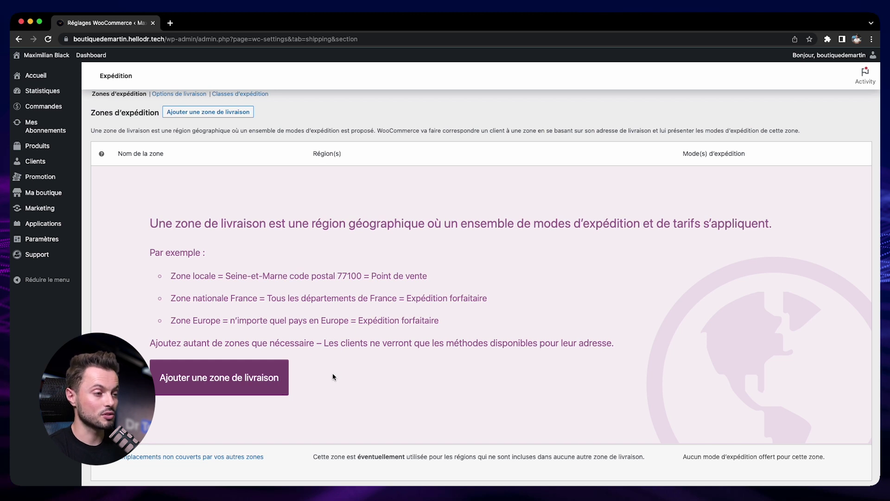
Create a shipping zone named "France" and set France as its region.
click(213, 379)
click(250, 176)
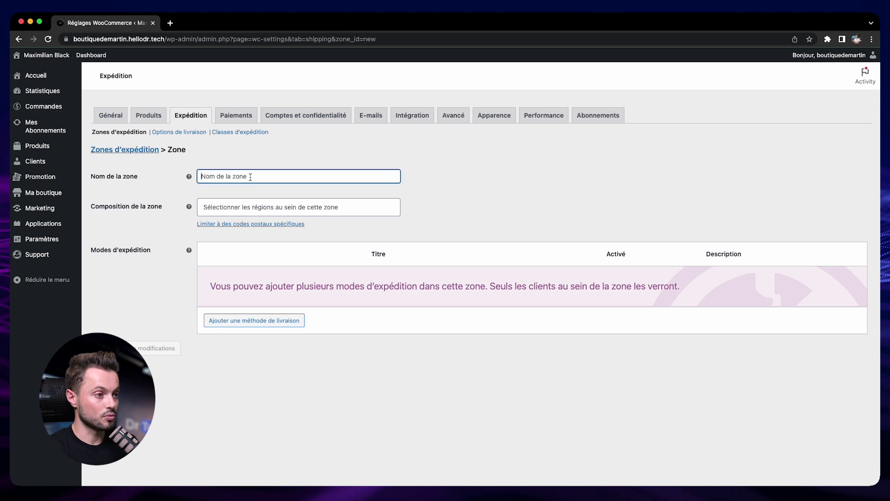
text(France)
click(99, 220)
click(249, 207)
text(fr)
key(Return)
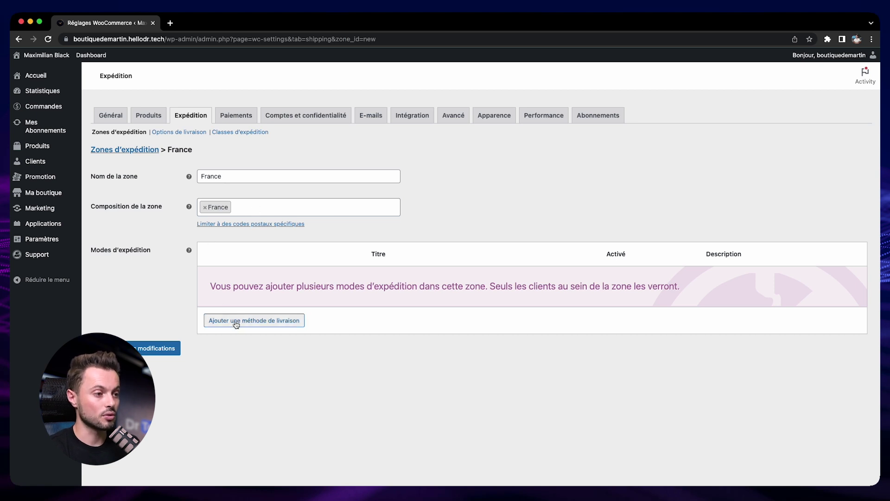
Add a Forfait (flat-rate) shipping method to the France zone.
click(258, 323)
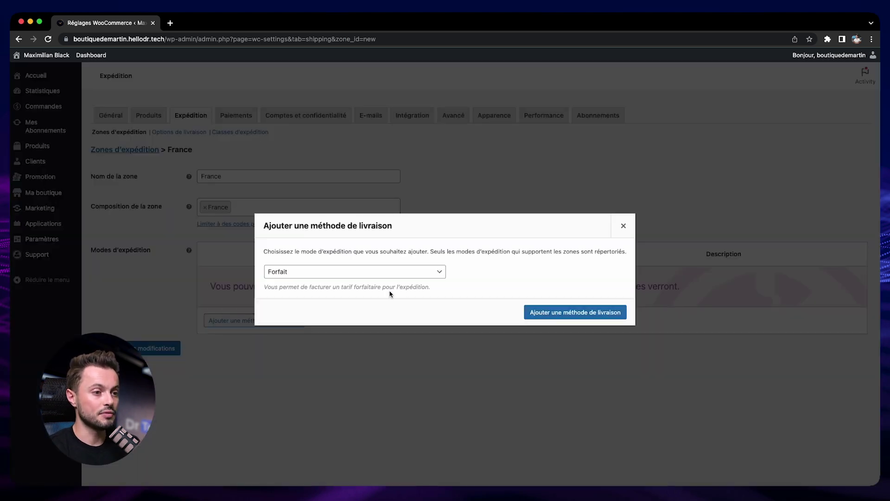
click(421, 278)
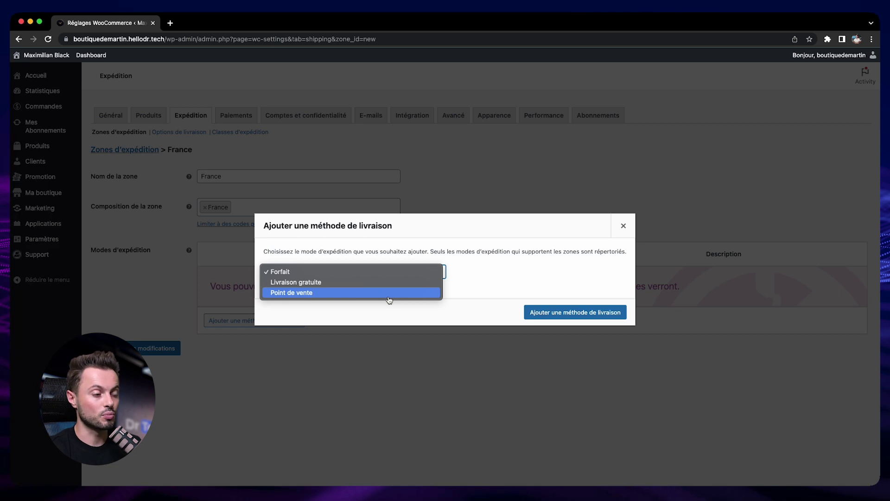
click(309, 275)
click(583, 314)
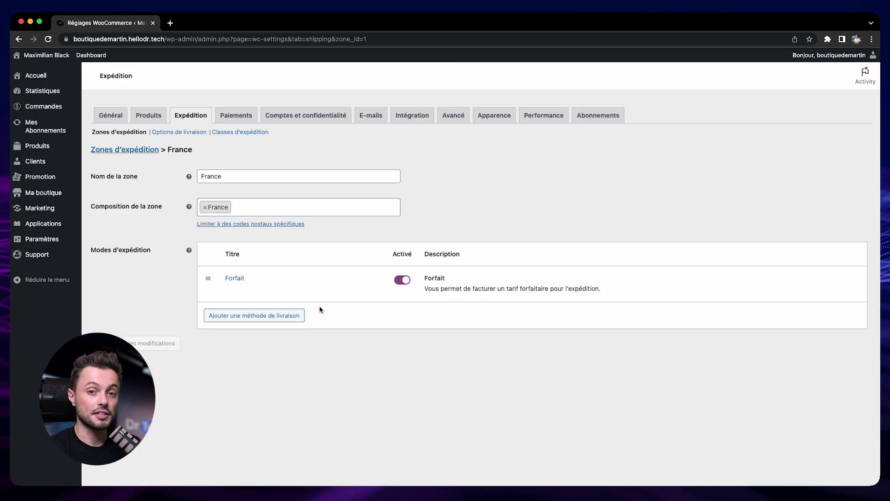
Title the Forfait method "Livraison Standard (3-5 jours)", set its cost to 5 and save it.
click(234, 291)
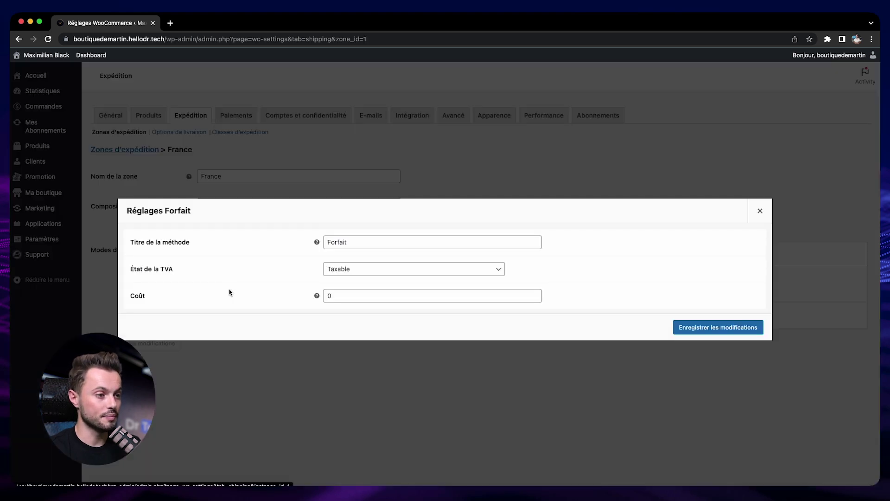
double_click(364, 242)
mouse_move(311, 244)
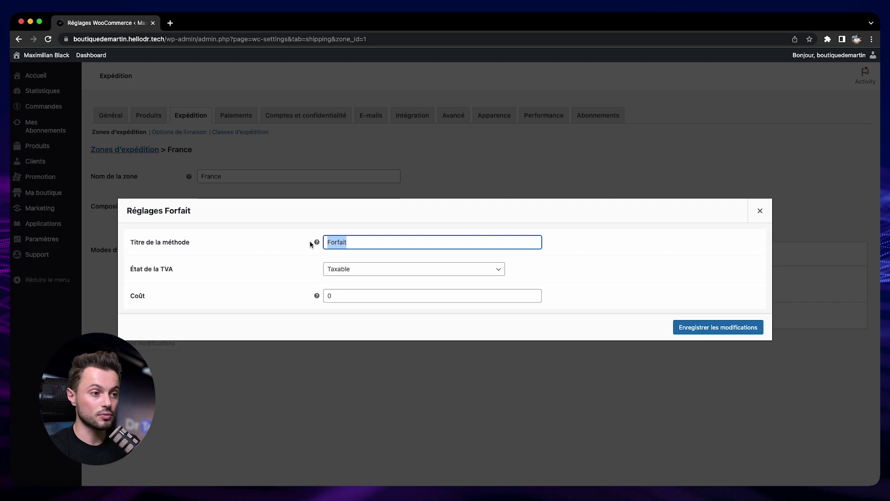
text(Livraison )
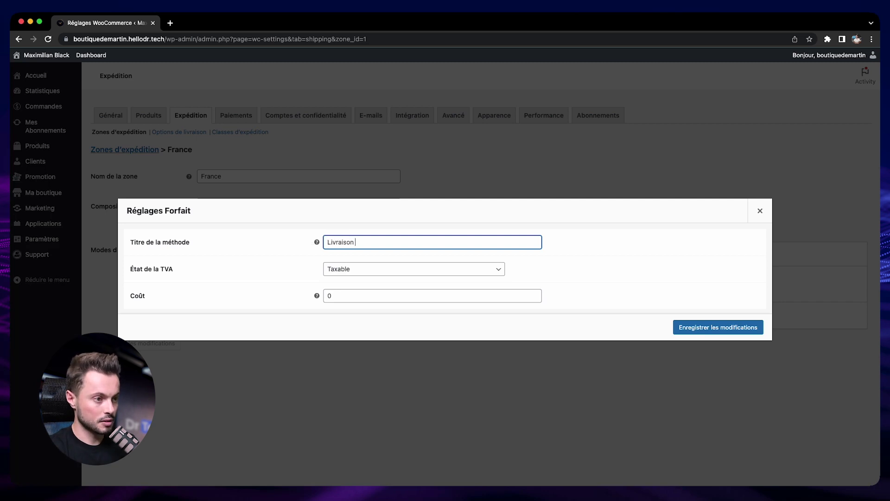
text(Standard)
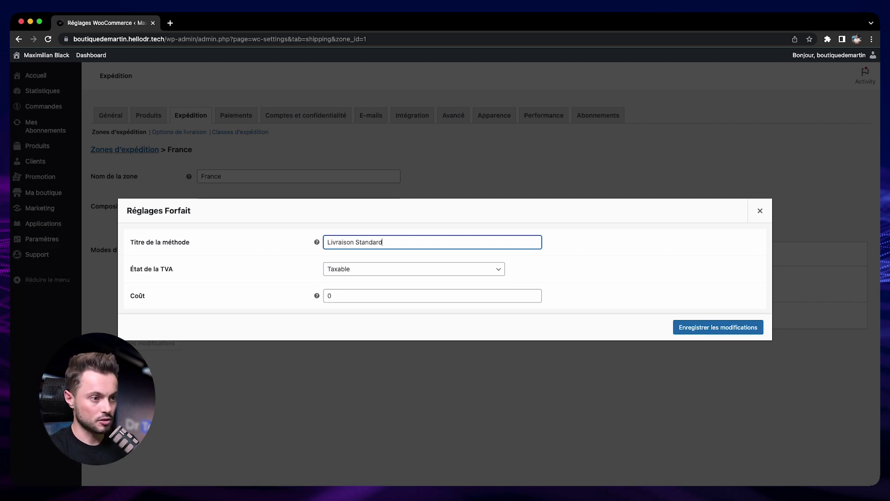
text( (3-5 jours))
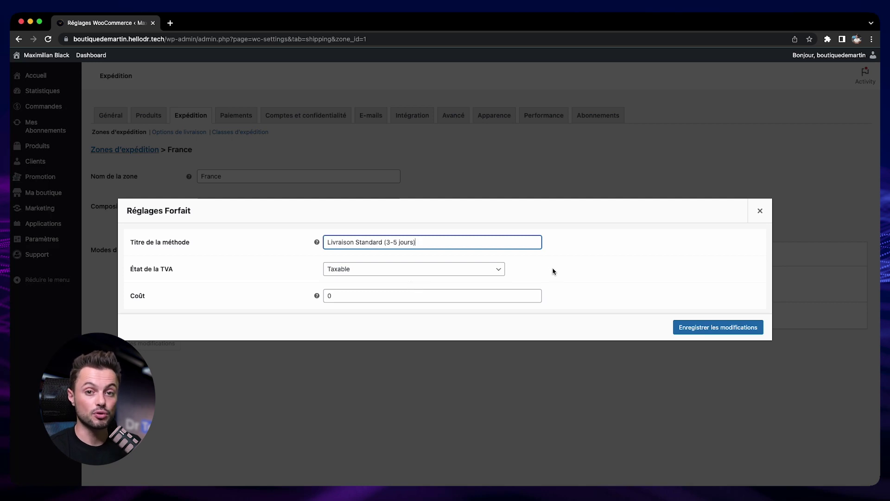
double_click(339, 290)
text(5)
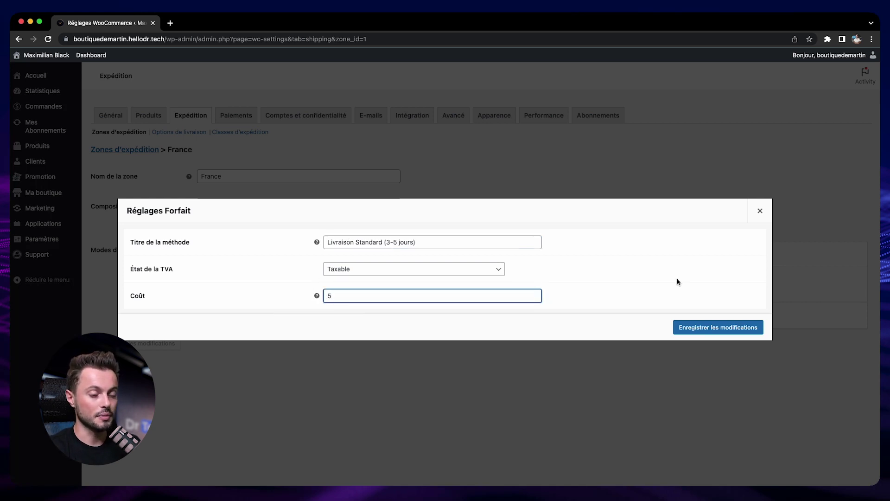
click(717, 328)
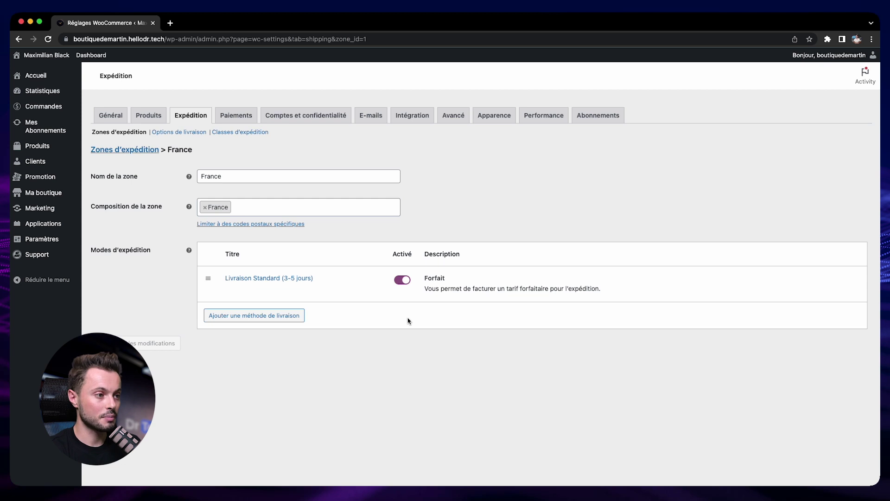
Add a second Forfait method to the France zone, titled "Livraison Express (1-2jours)" with a cost of 10, and save it.
click(289, 319)
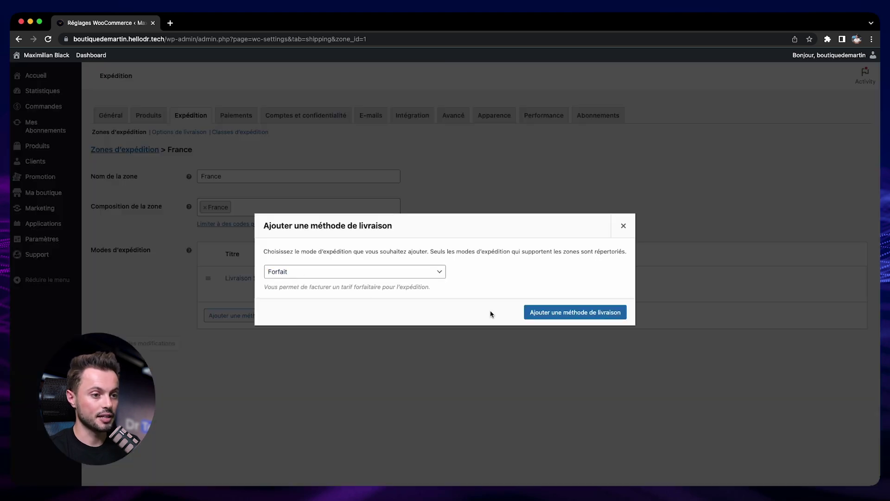
click(533, 311)
click(244, 330)
key(super+a)
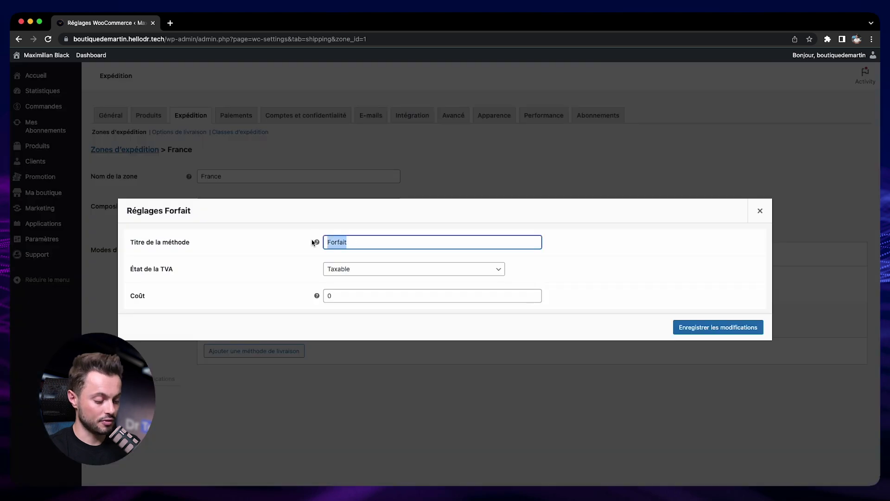
text(Livraison Express (1-2jours))
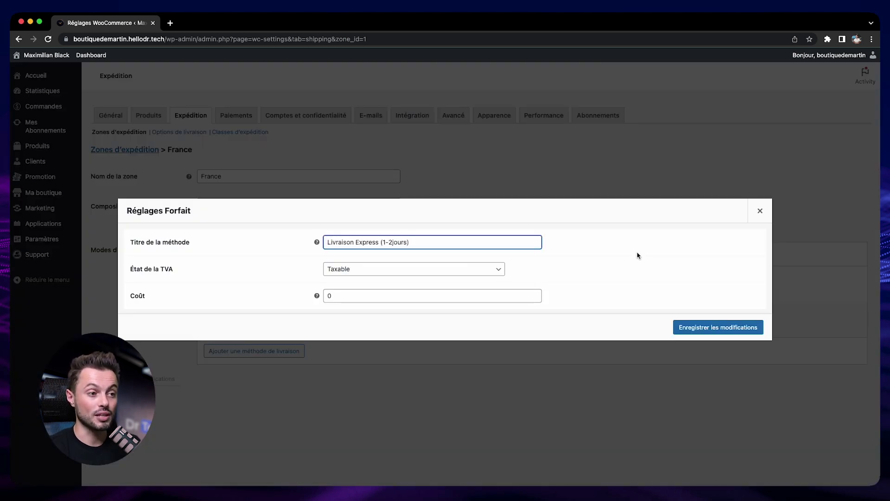
click(580, 254)
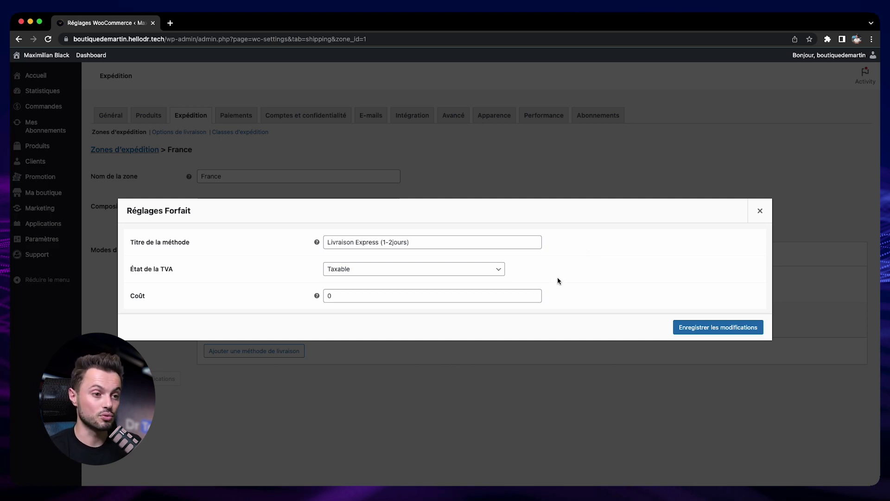
double_click(386, 297)
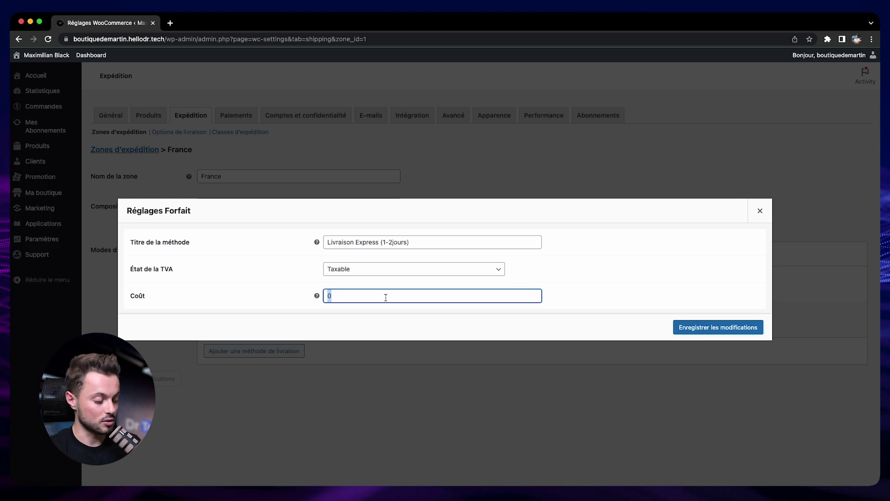
text(10)
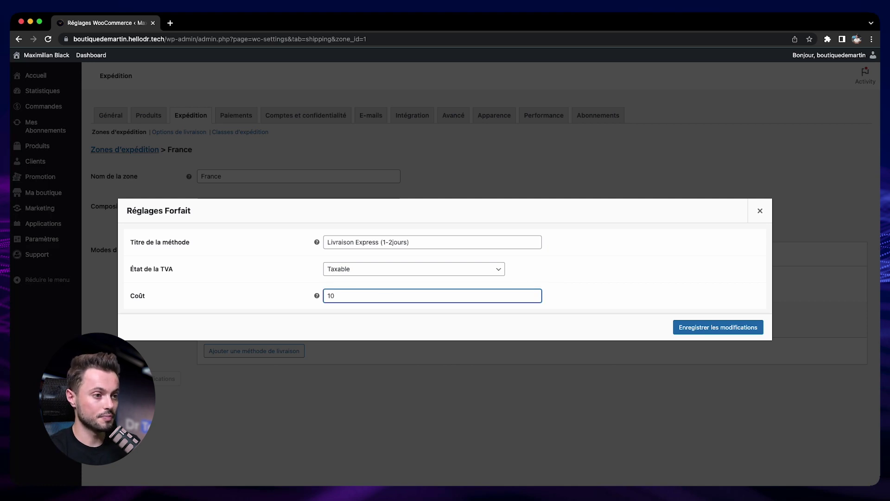
click(685, 326)
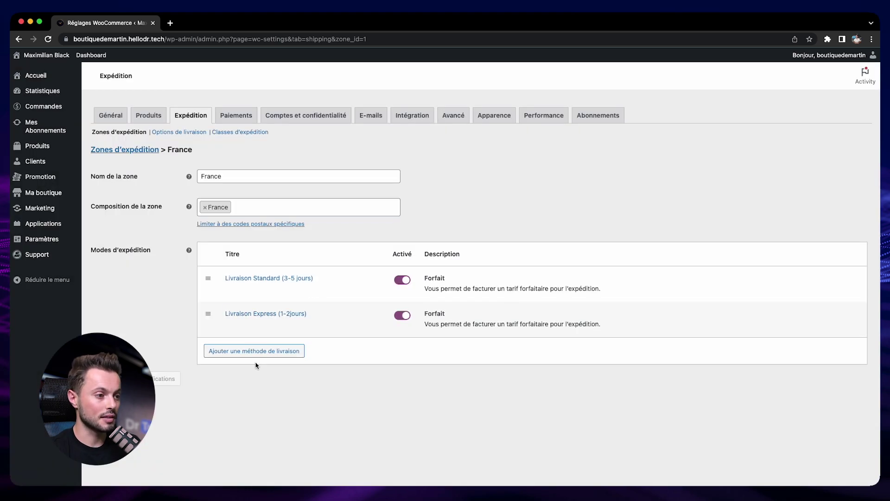
Add a Livraison gratuite (free shipping) method to the France zone.
click(267, 352)
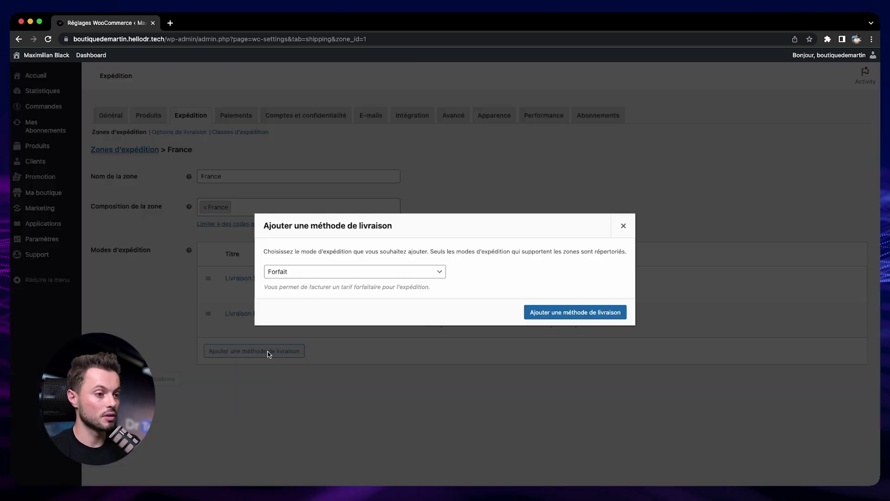
click(304, 274)
click(323, 280)
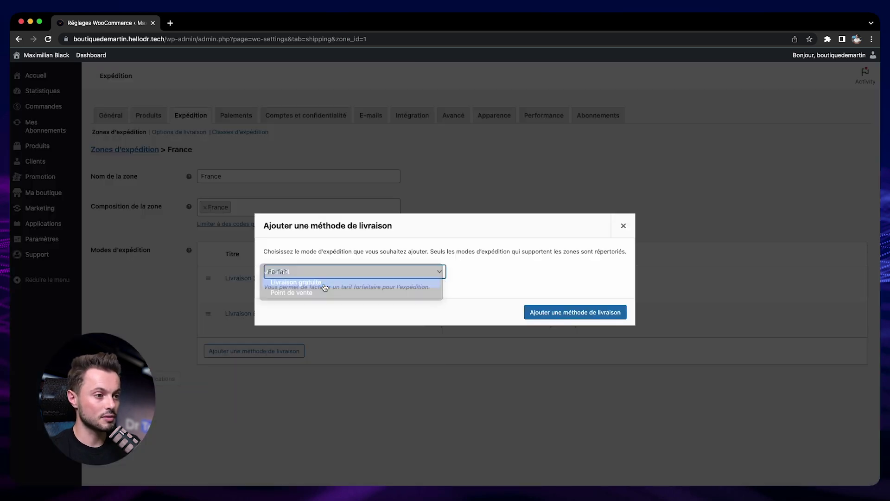
click(589, 312)
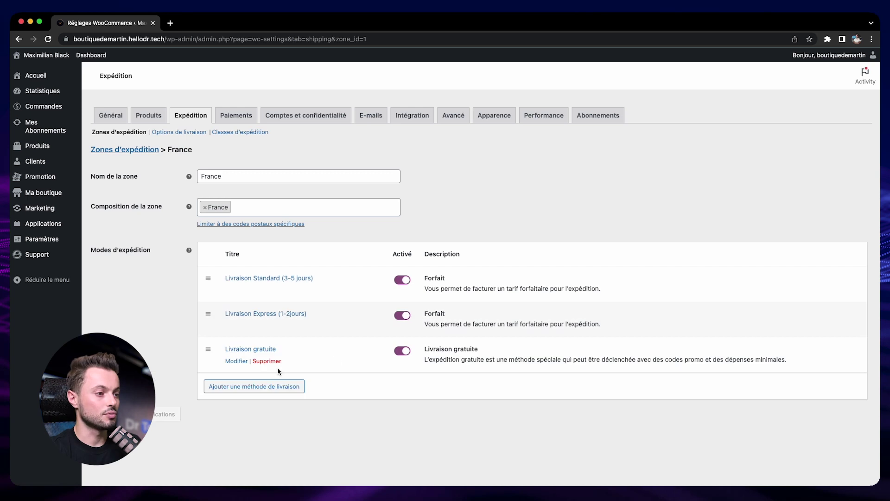
Make free shipping require a minimum order amount of 500 OR a promo code, apply the minimum-order rule before the discount, and save.
click(236, 361)
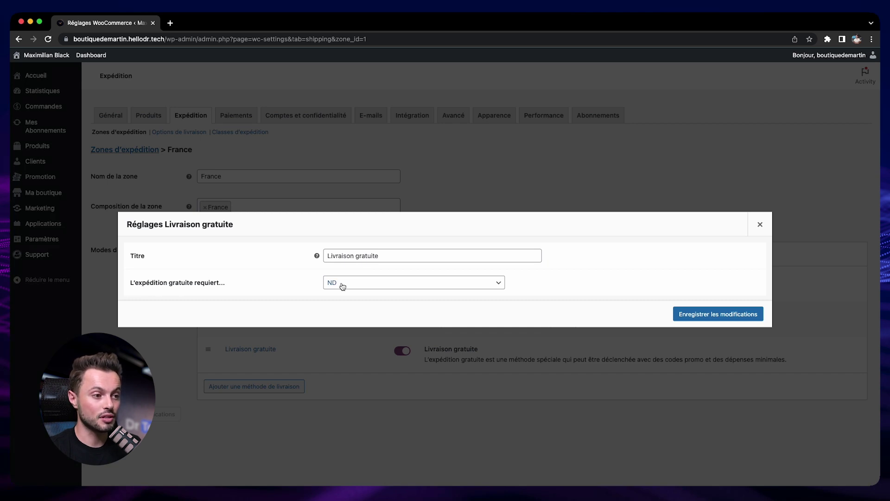
click(325, 284)
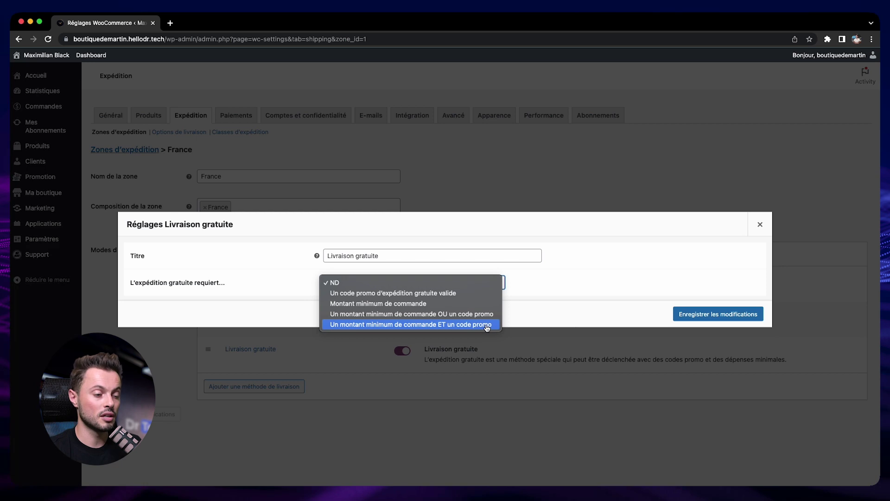
click(466, 314)
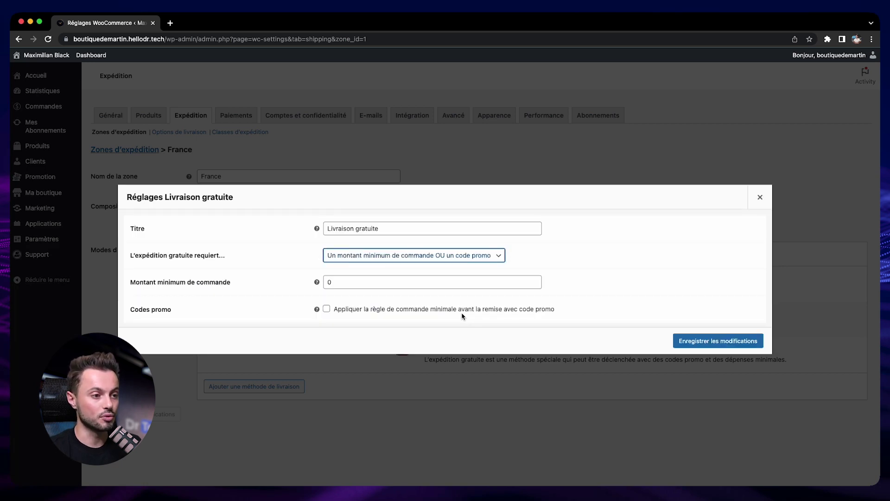
double_click(341, 285)
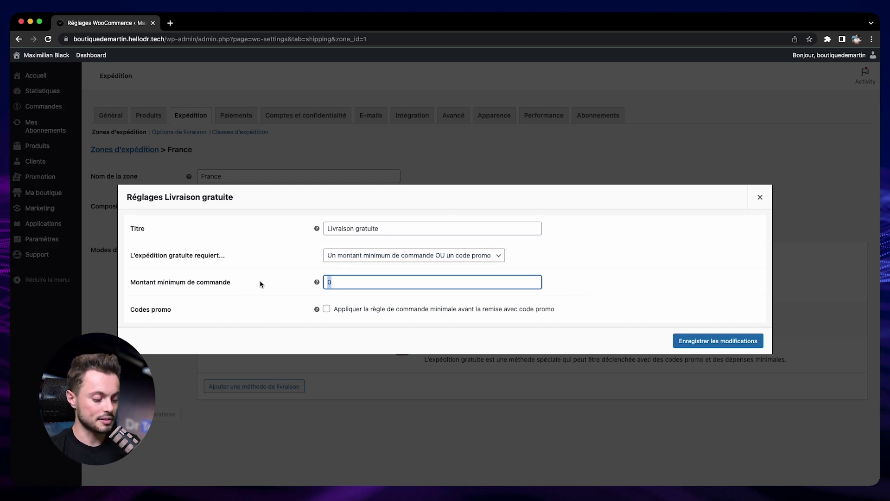
text(500)
click(323, 320)
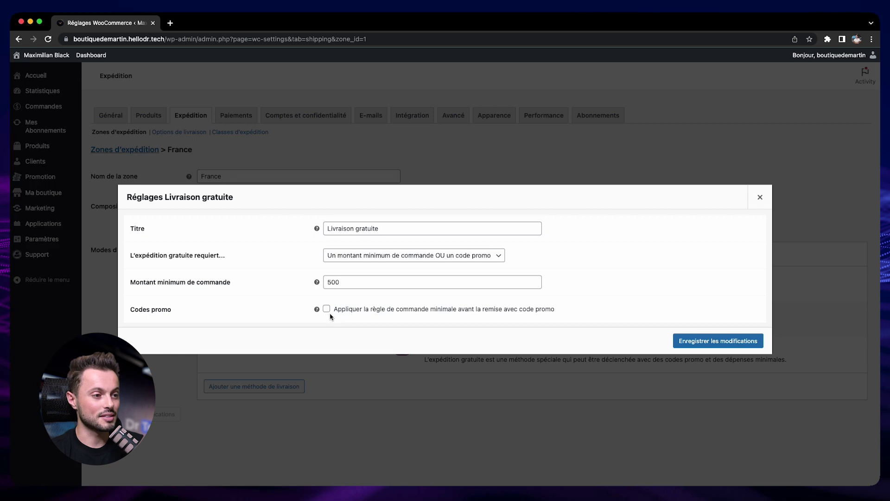
click(327, 311)
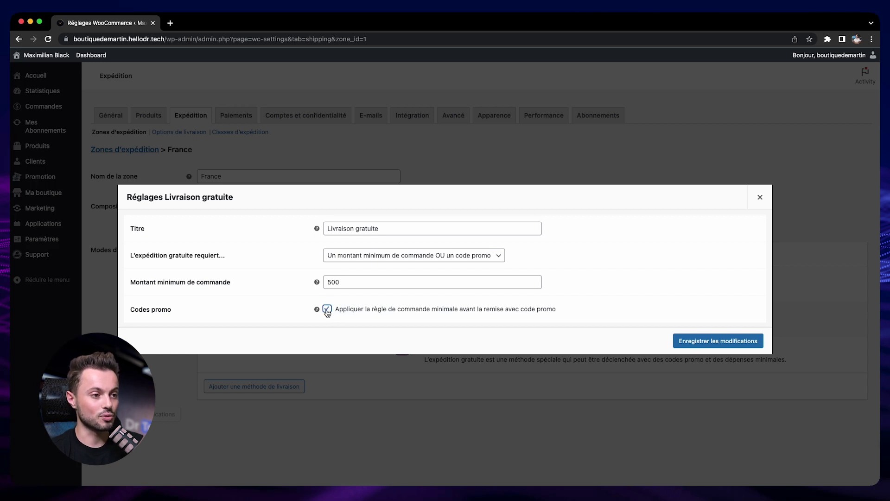
click(713, 341)
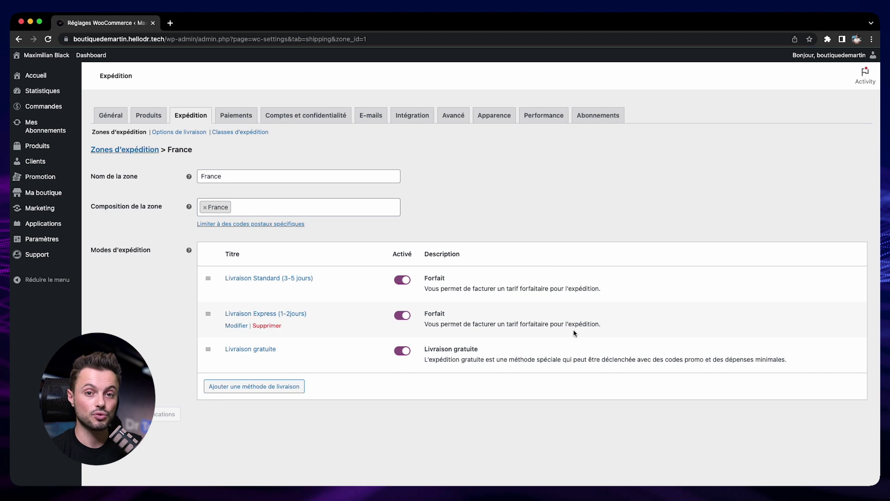
Add a Forfait shipping method to the zone for locations not covered by the other zones.
click(137, 150)
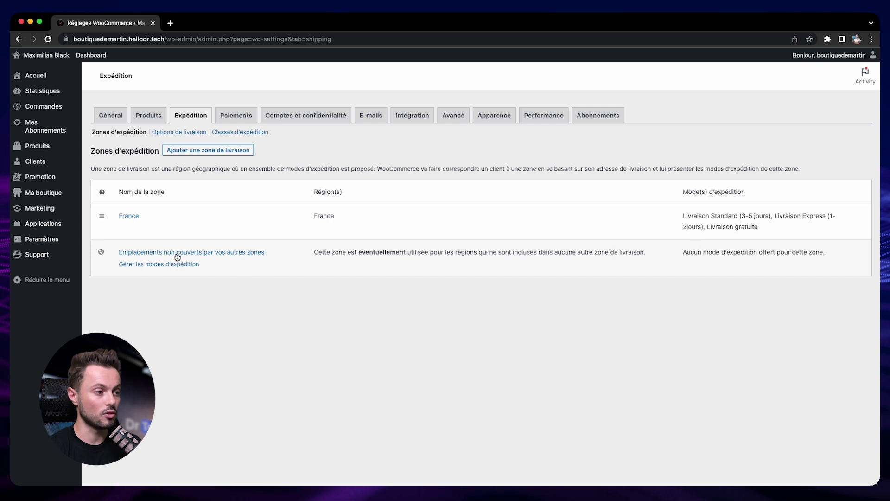
click(221, 255)
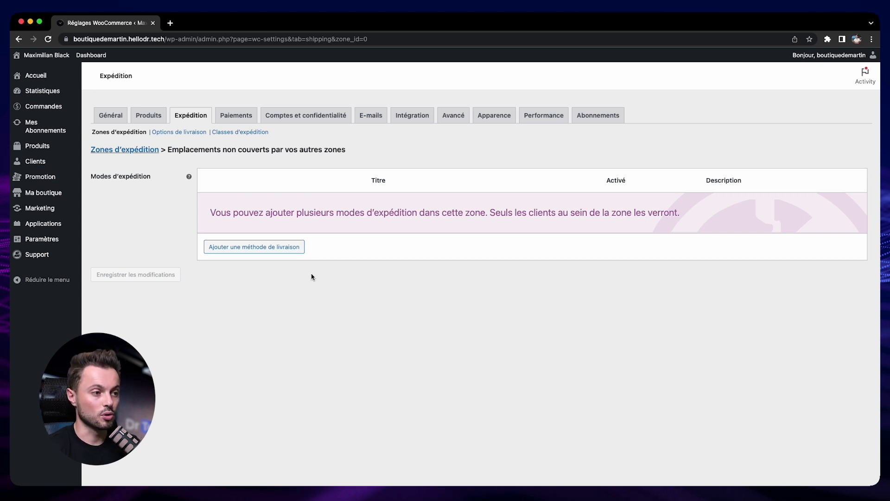
click(262, 246)
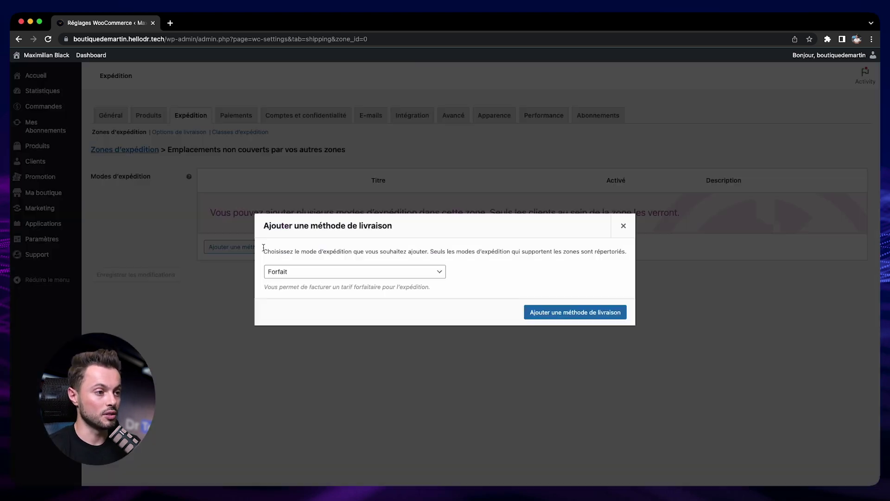
click(537, 312)
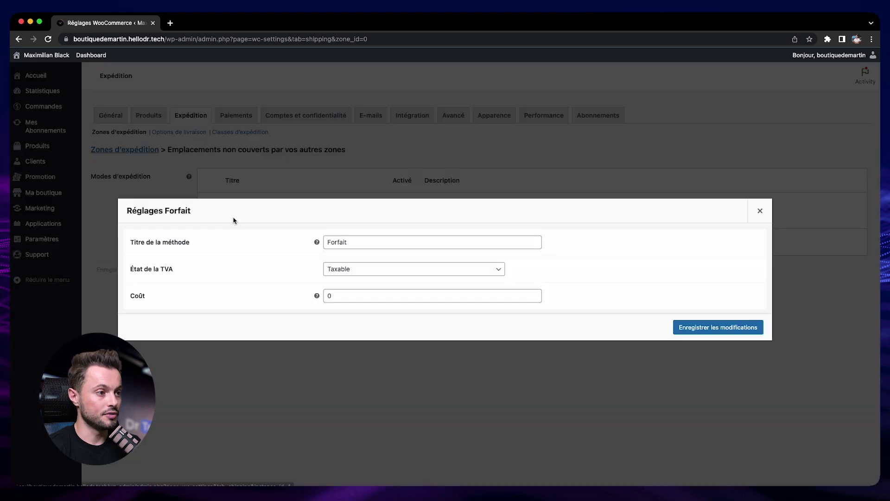
Title the new Forfait method "Livraison internationale", set its cost to 20 and save it.
text(Livraison internationale)
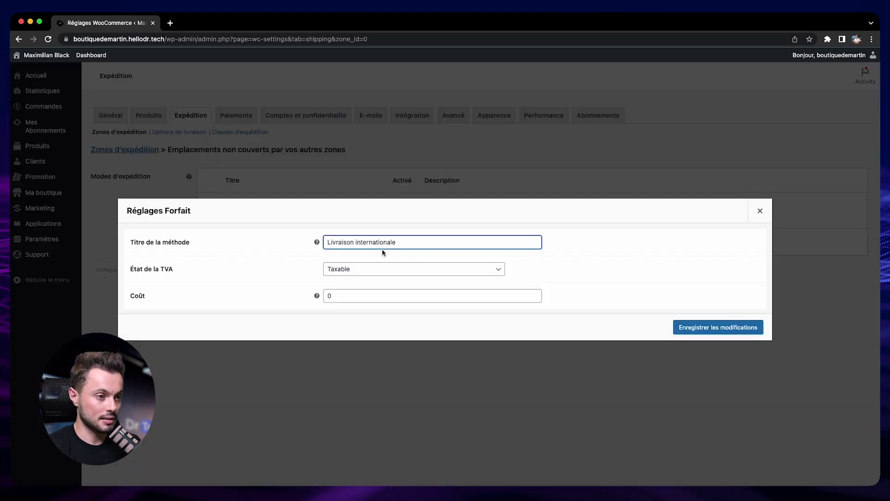
double_click(369, 295)
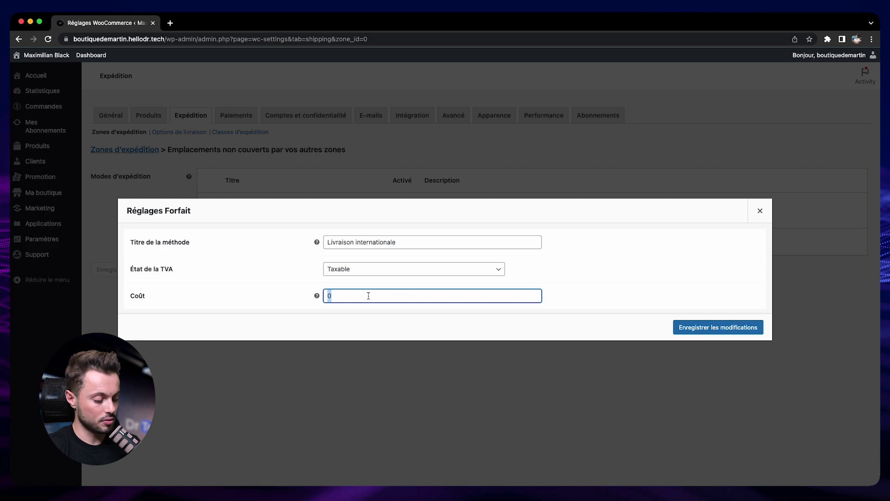
text(20)
click(722, 330)
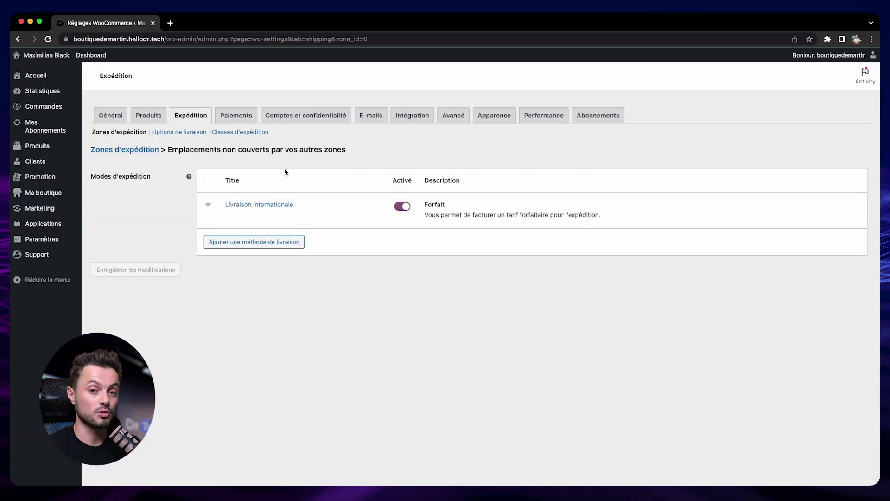
Open the shop's public site in a new browser tab and switch to it.
mouse_move(41, 56)
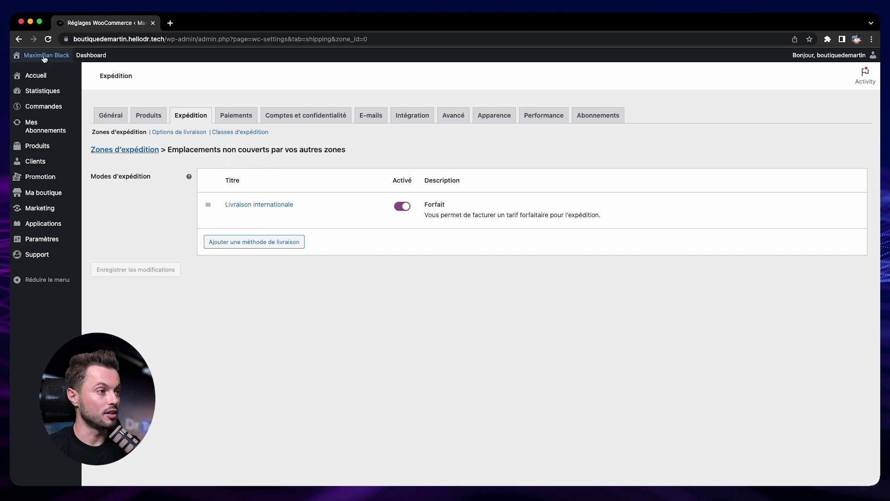
right_click(31, 74)
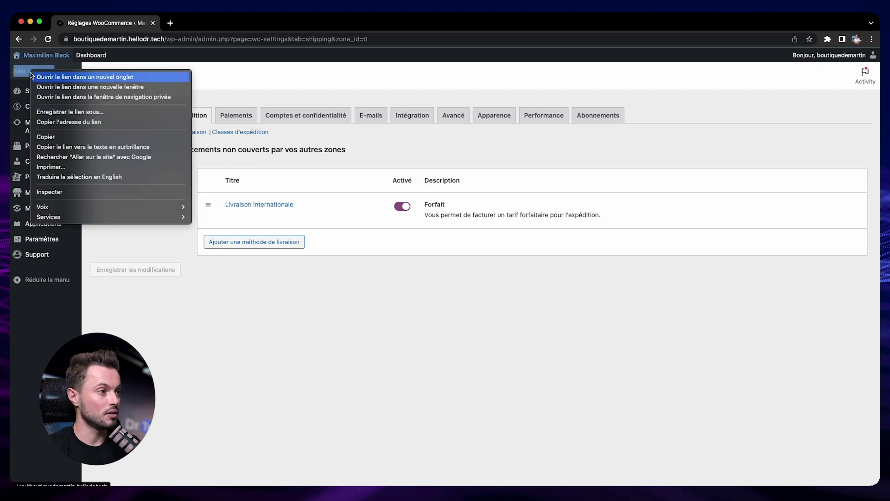
click(60, 78)
click(204, 23)
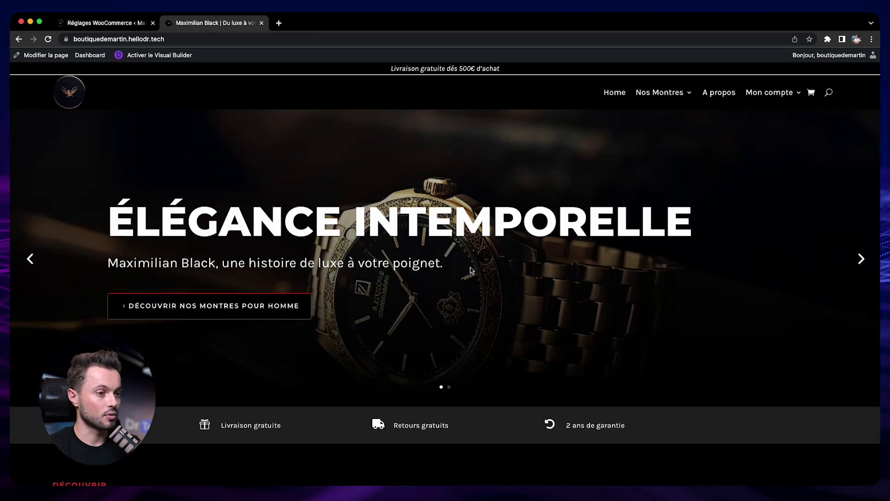
Add the La Grace watch from the new arrivals to the cart and proceed to the checkout page.
scroll(385, 285, down, 10)
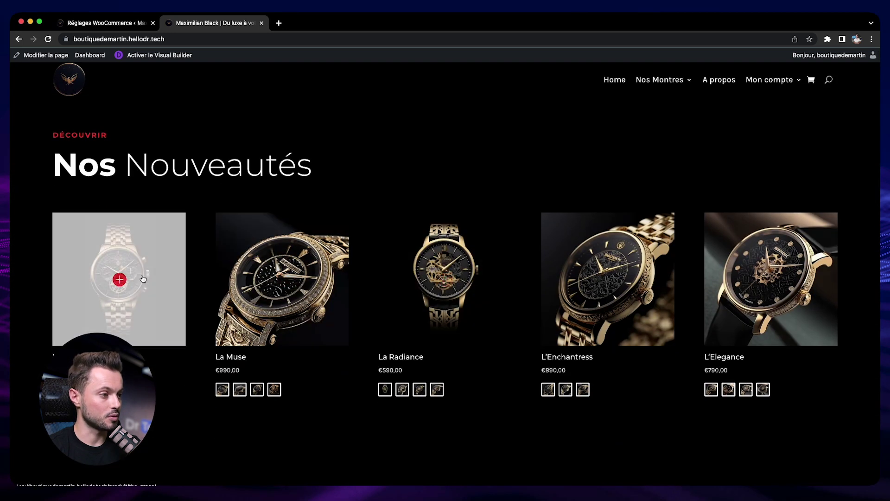
click(133, 278)
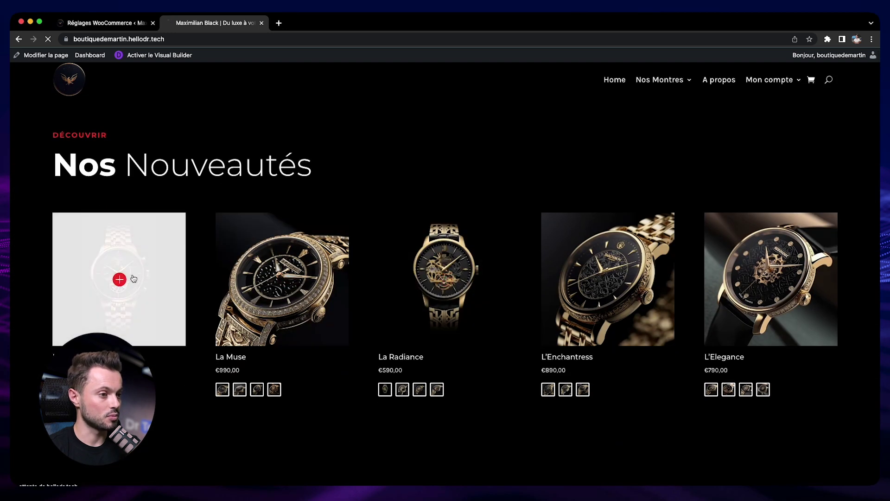
click(538, 275)
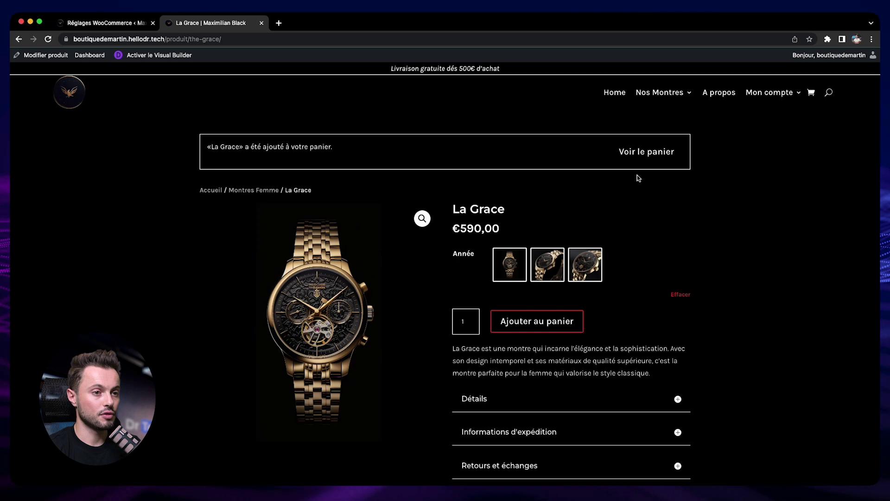
click(653, 153)
click(619, 310)
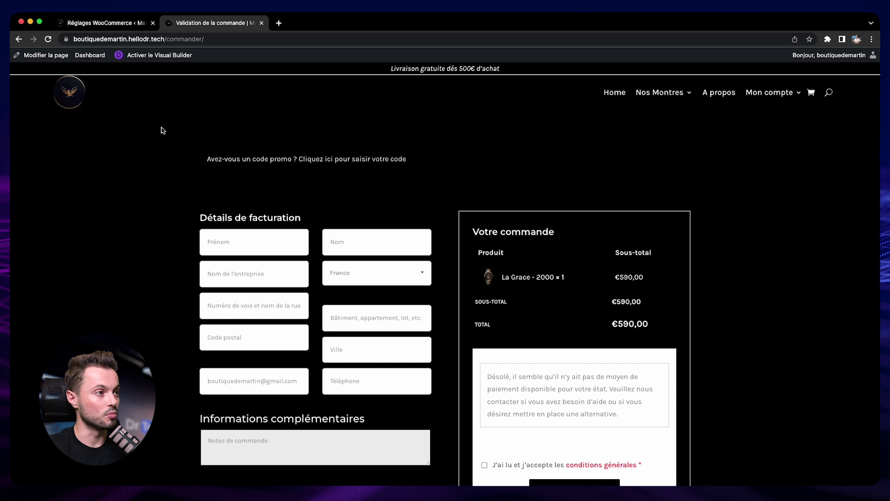
In the WooCommerce delivery options, stop hiding shipping costs until an address is entered, and save the change.
click(103, 23)
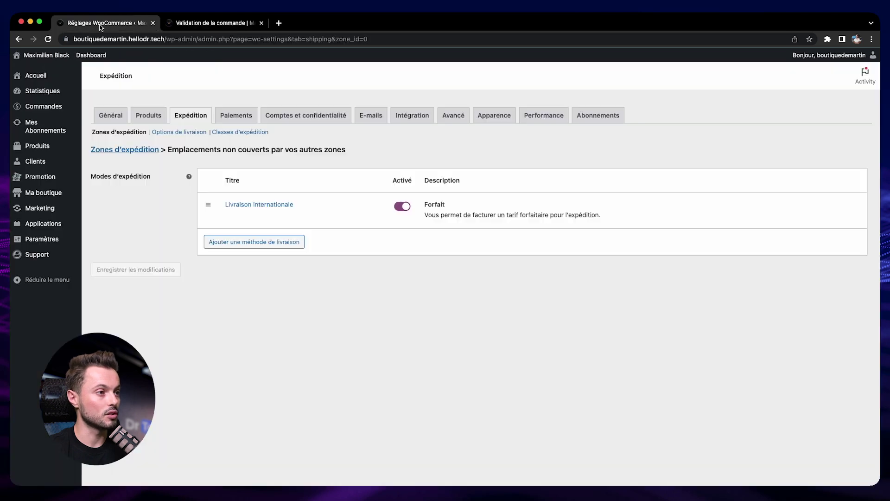
click(177, 133)
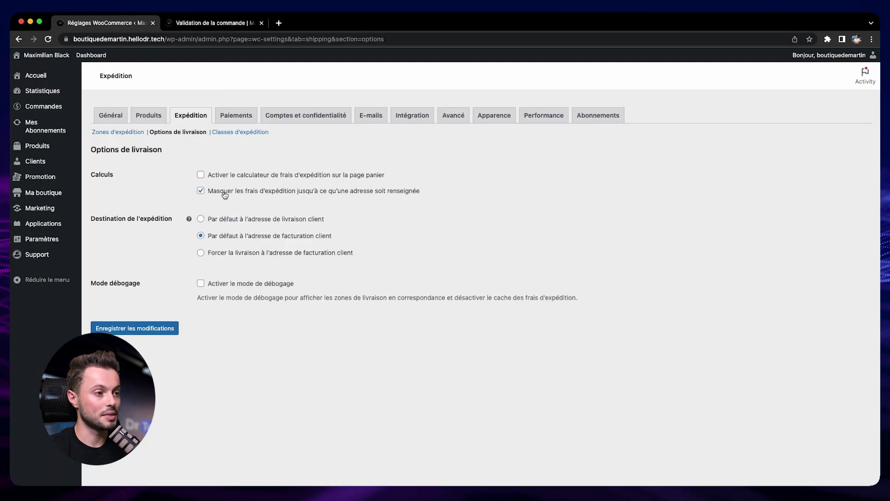
click(365, 195)
click(153, 330)
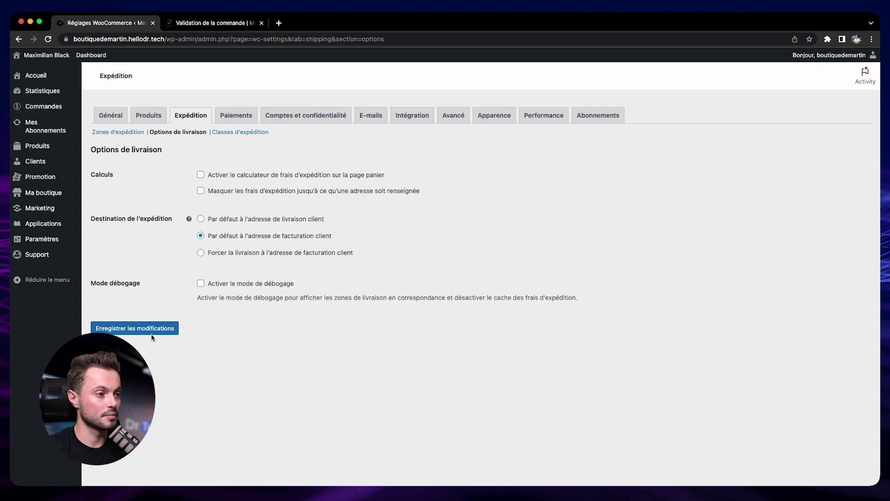
Reload the checkout page and compare the shipping options offered for France and Finlande, ending with France selected.
click(206, 24)
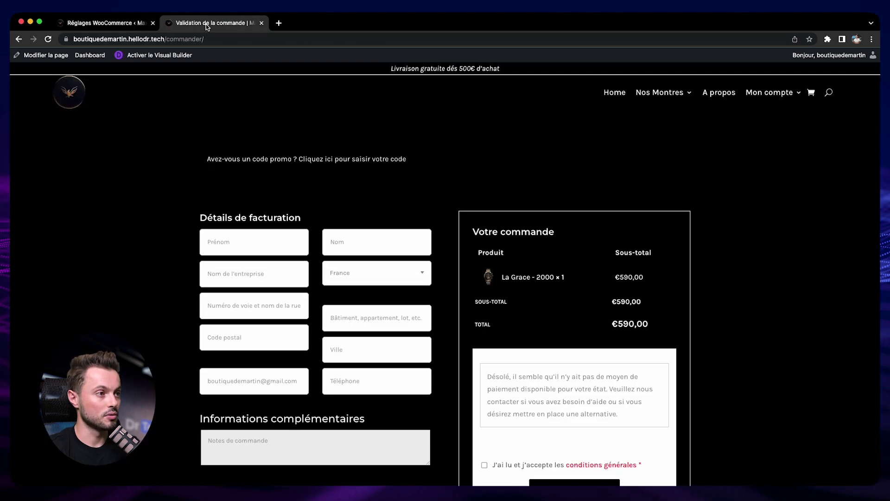
click(47, 39)
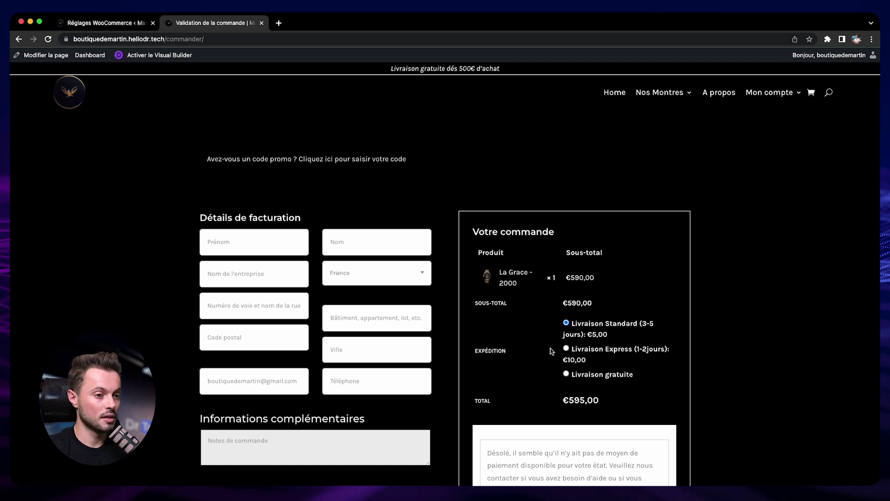
click(385, 278)
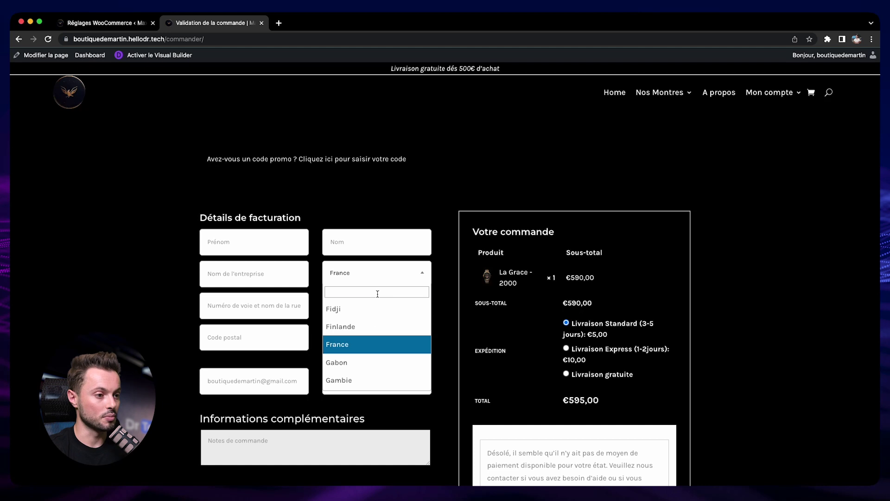
click(412, 327)
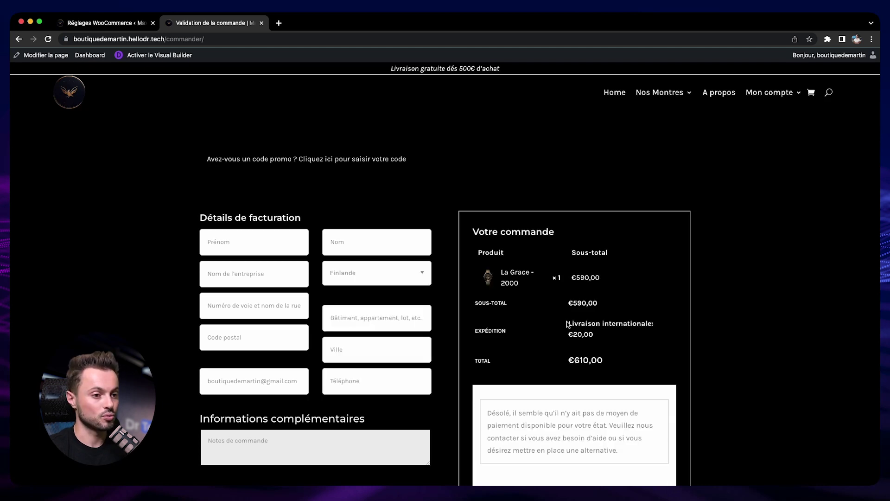
click(398, 280)
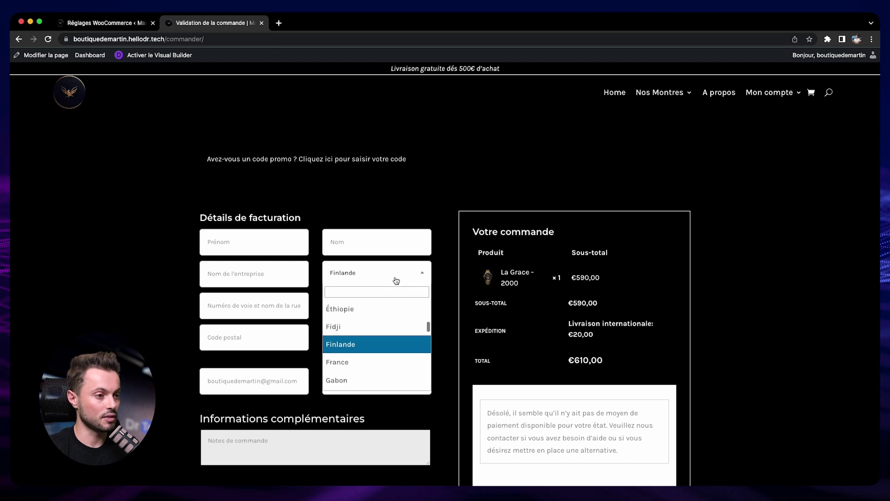
click(375, 361)
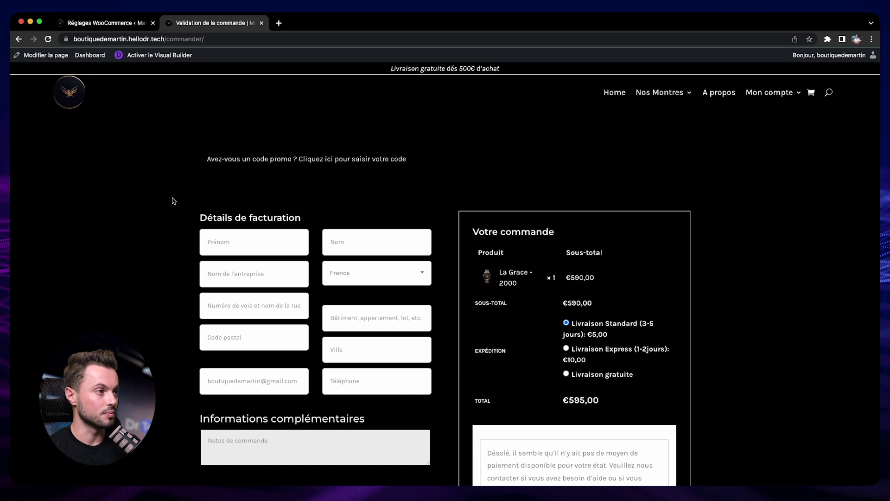
Create a shipping class named "Fragile" in the WooCommerce shipping settings and save it.
click(101, 24)
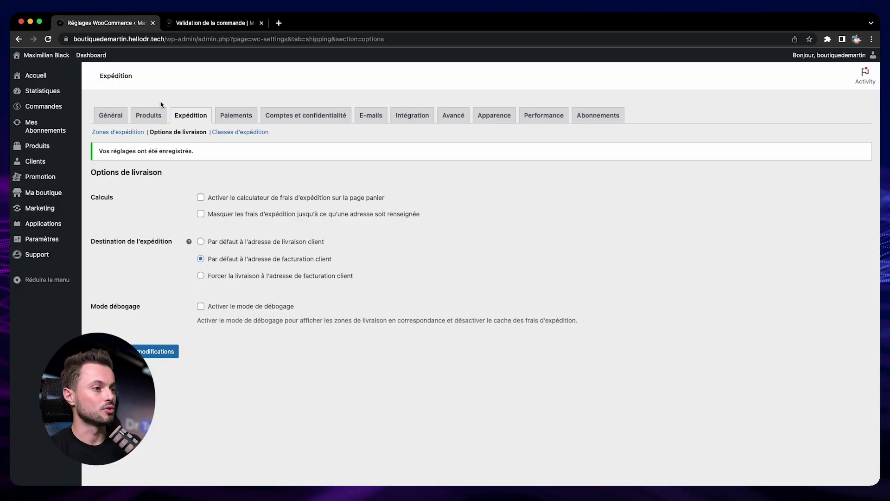
click(252, 132)
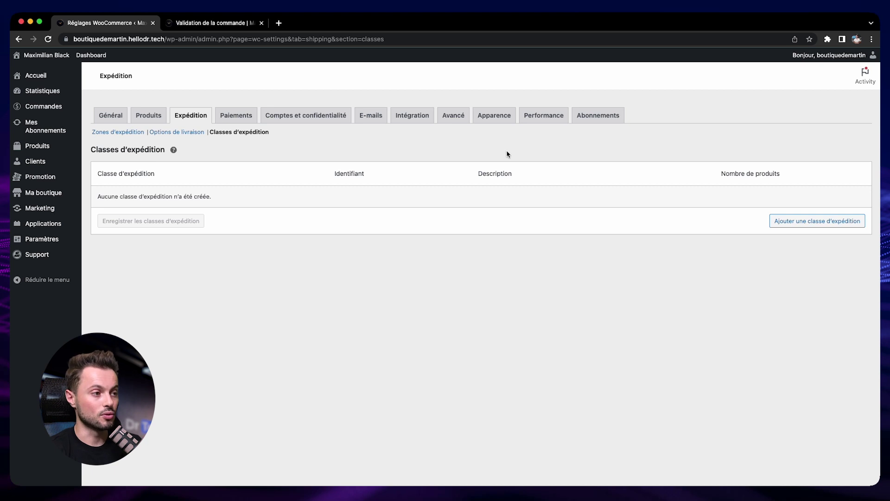
click(816, 222)
click(230, 200)
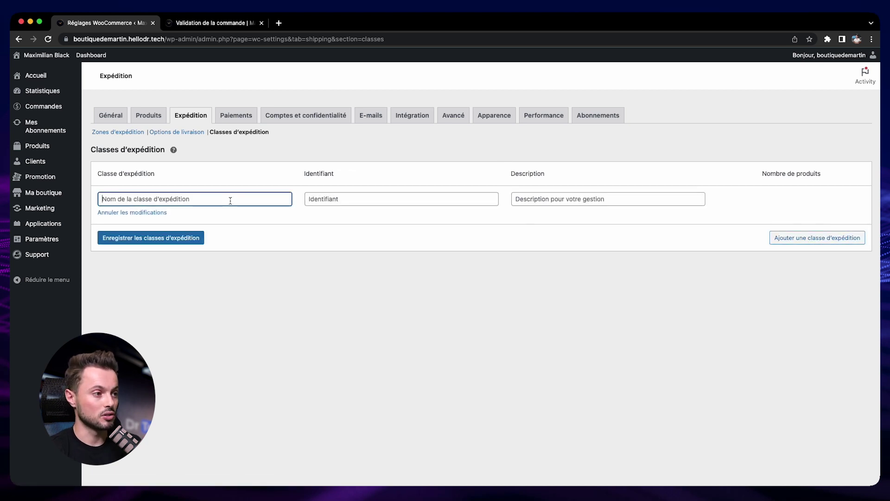
text(Fragile)
click(389, 317)
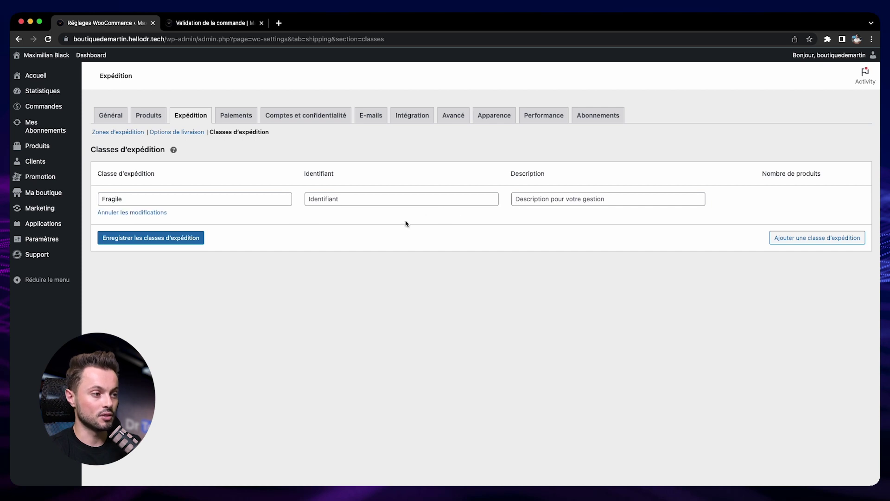
click(142, 239)
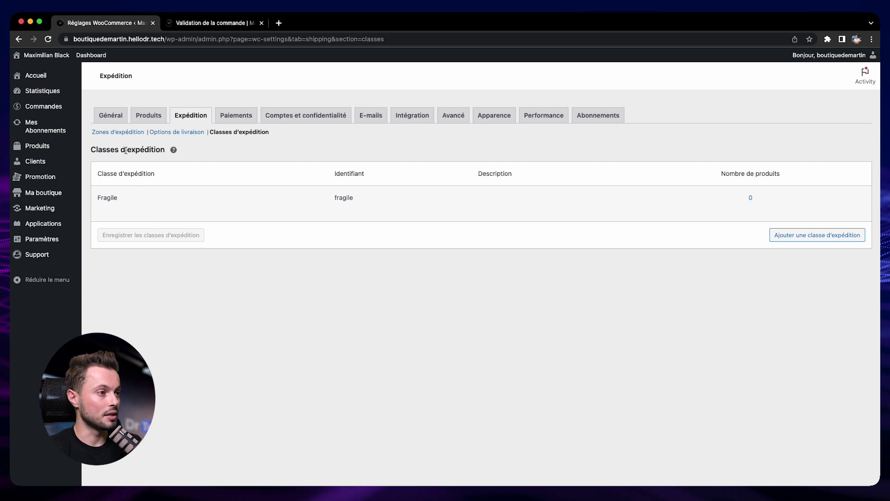
In the France shipping zone, set the Fragile class cost of the Livraison Standard (3-5 jours) method to 10.
click(118, 132)
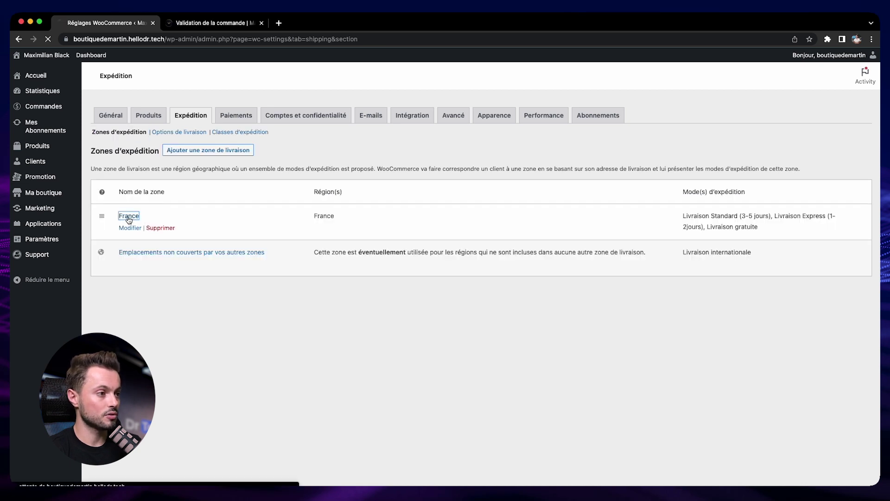
click(129, 216)
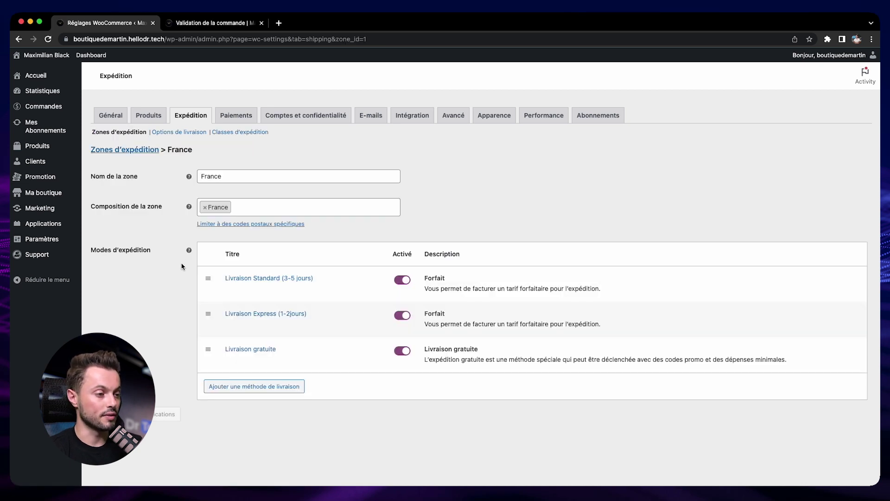
click(284, 279)
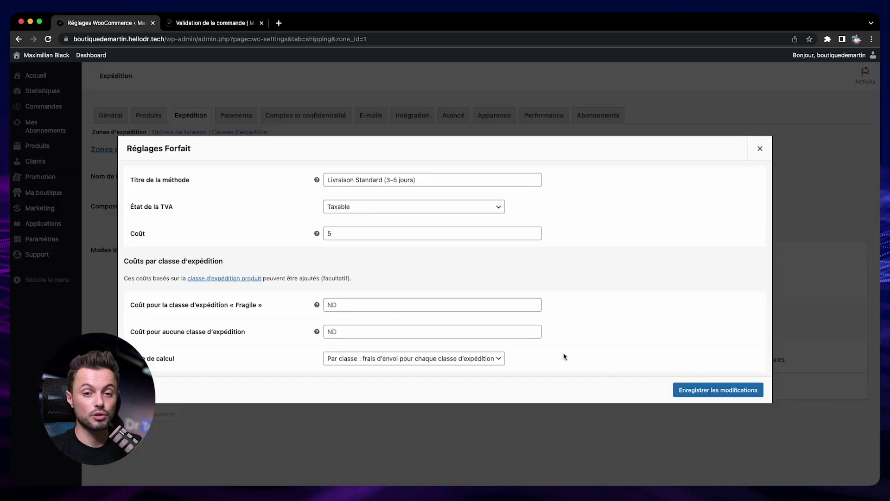
click(394, 307)
text(5)
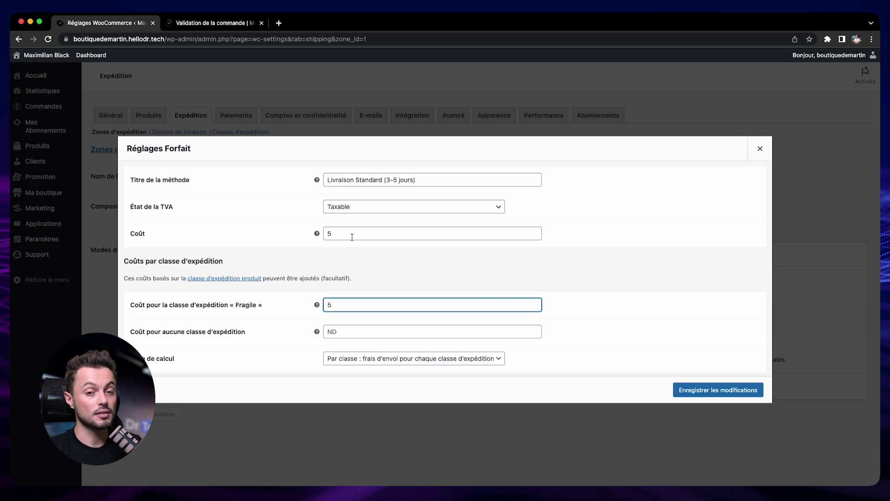
key(BackSpace)
text(8)
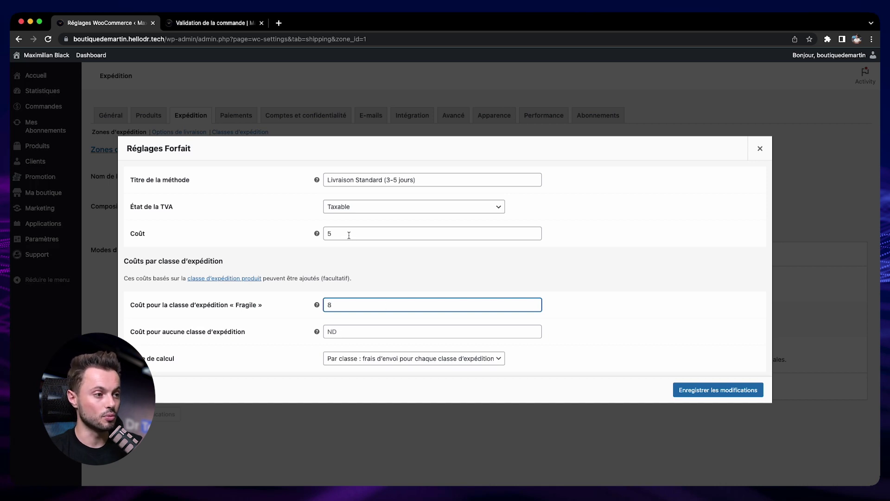
double_click(389, 301)
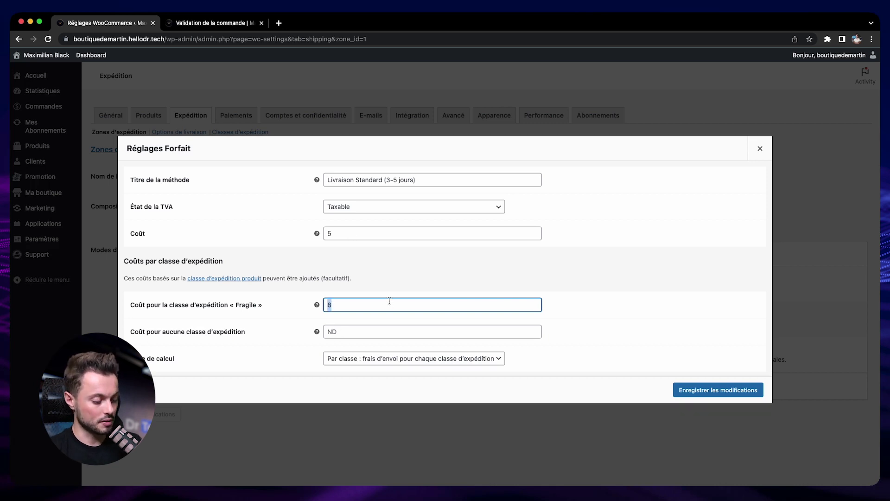
text(10)
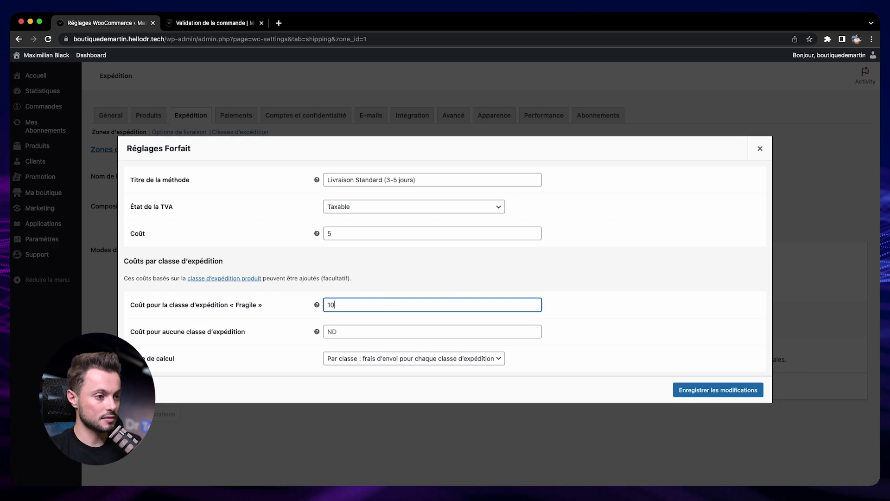
Keep the calculation type on charging shipping for each shipping class individually, and save the flat-rate settings.
click(444, 363)
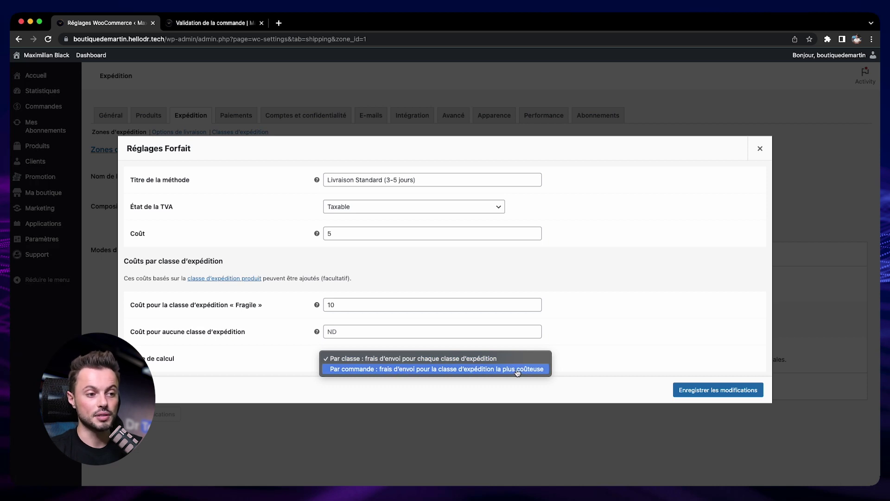
click(354, 359)
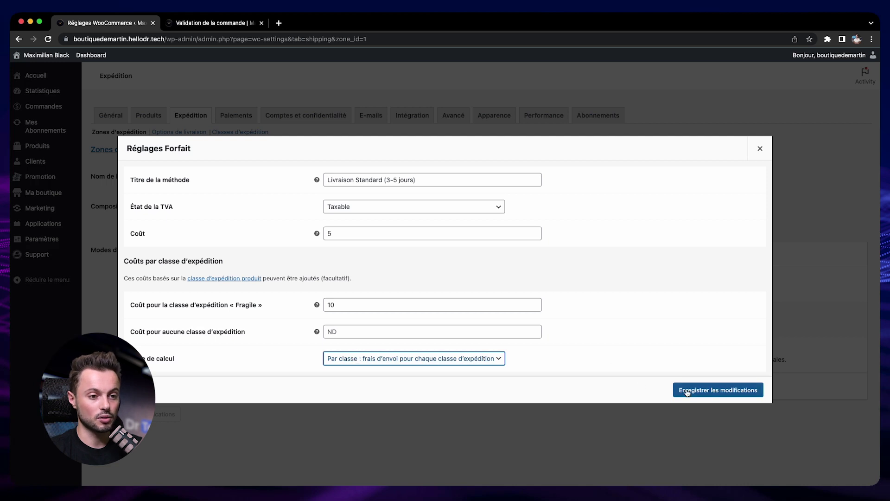
click(672, 390)
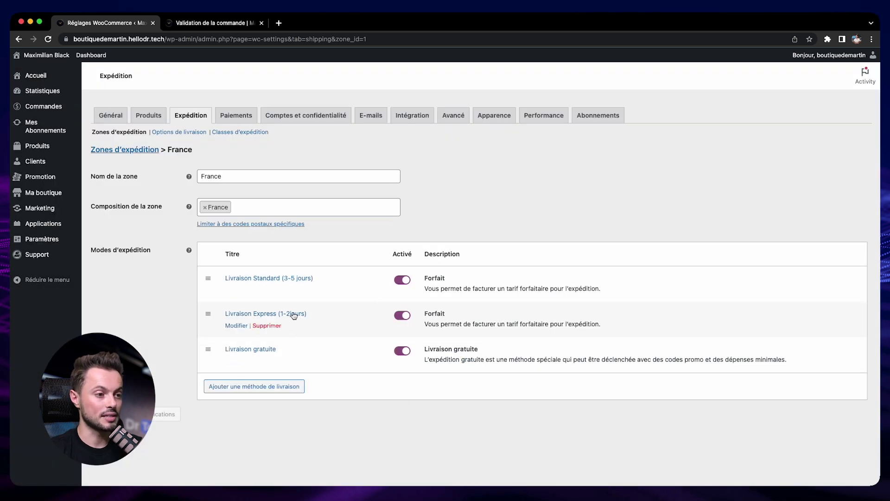
Open the La Grace watch from the WooCommerce product list for editing and go to its product data.
mouse_move(377, 345)
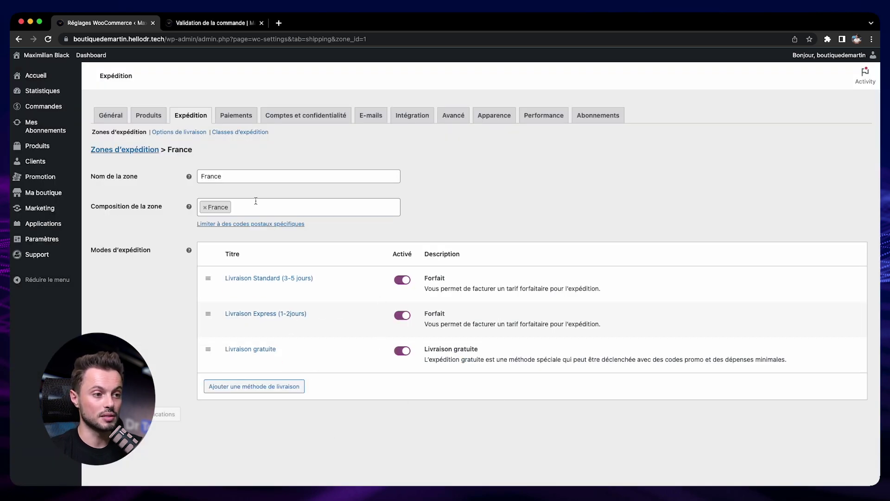
mouse_move(337, 302)
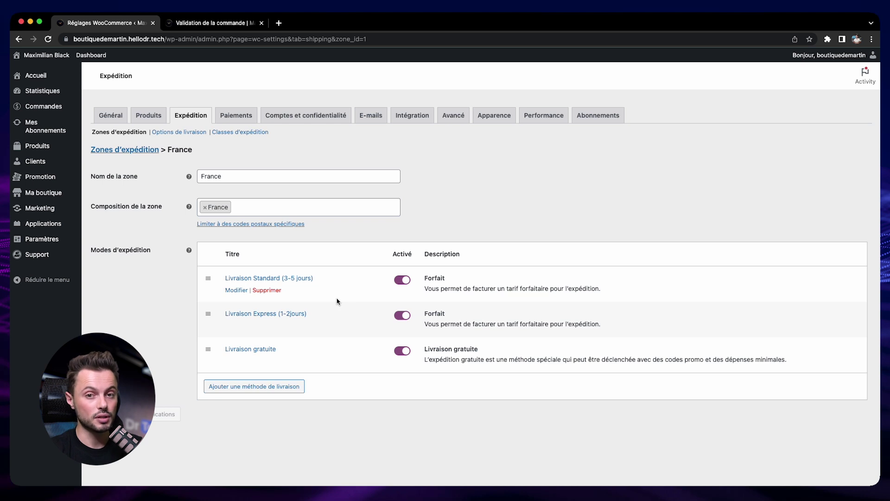
mouse_move(47, 146)
click(112, 149)
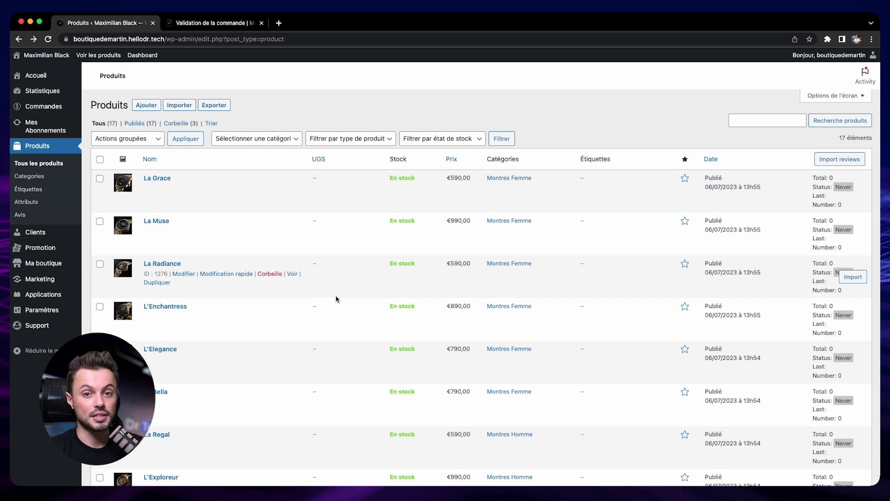
click(158, 178)
scroll(158, 178, down, 2)
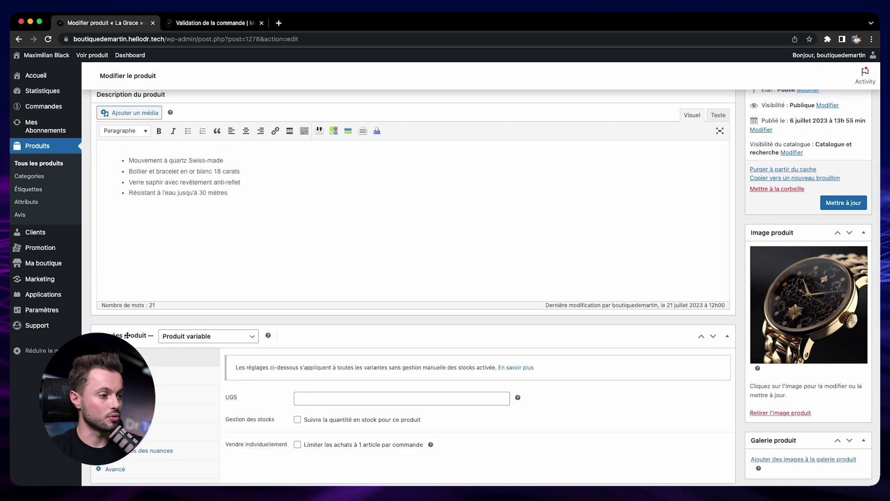
Assign the Fragile shipping class to the La Grace product and update the product.
click(120, 375)
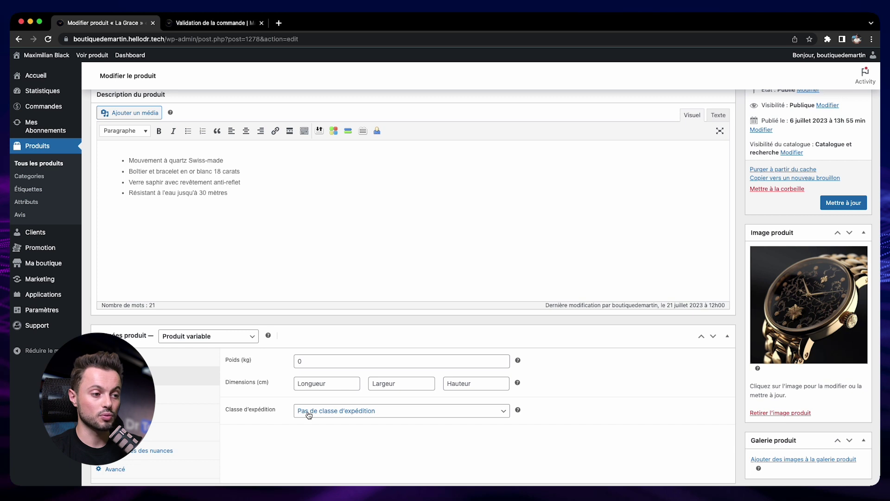
click(367, 416)
click(366, 413)
click(459, 415)
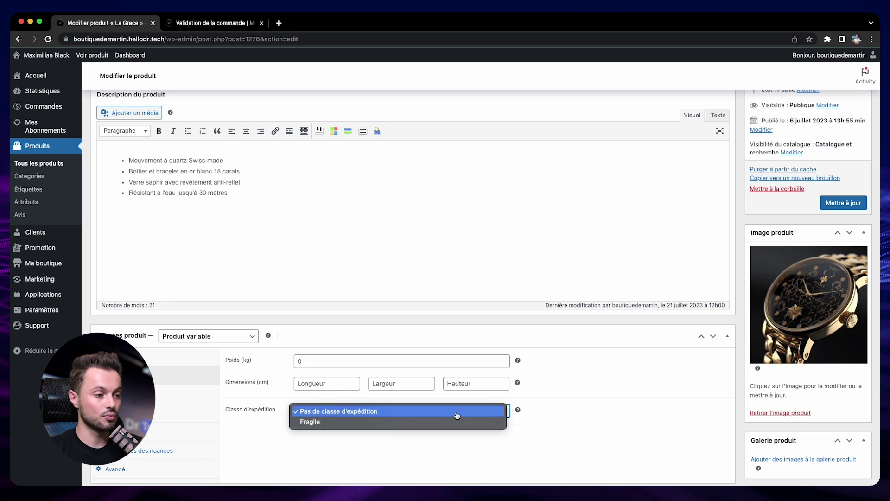
click(416, 425)
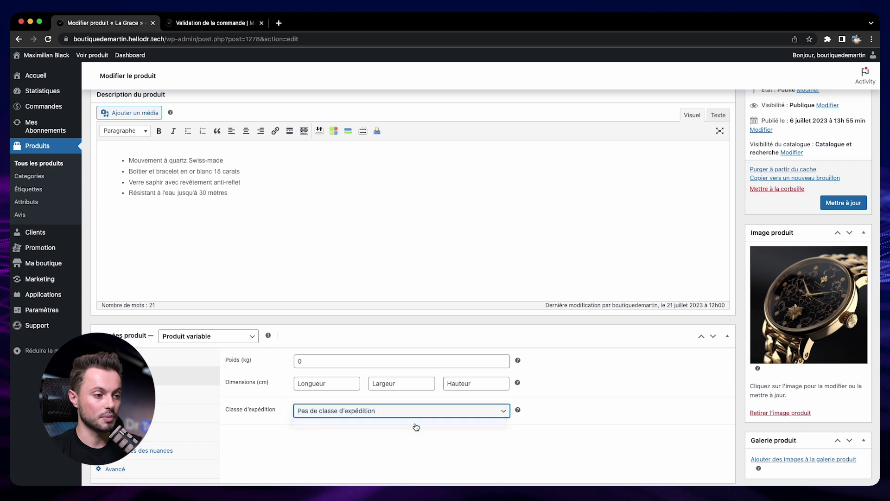
click(846, 202)
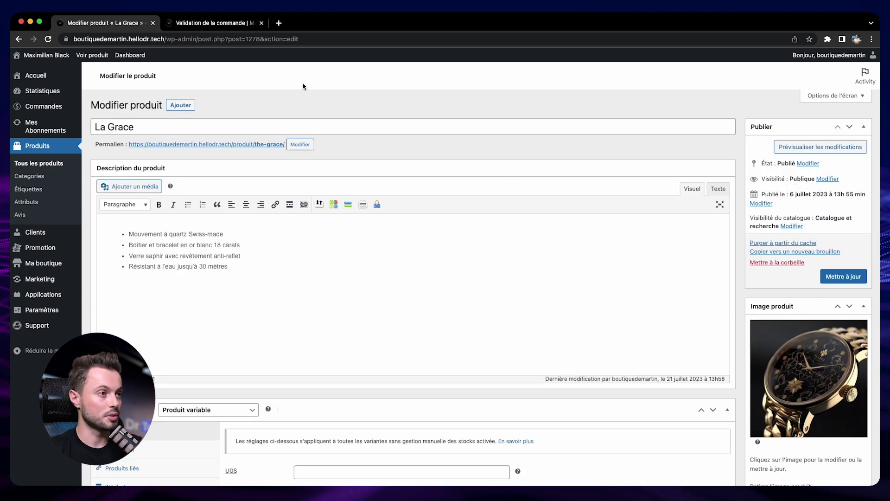
Return to the checkout page and reload it to check the shipping costs for the La Grace order.
click(233, 28)
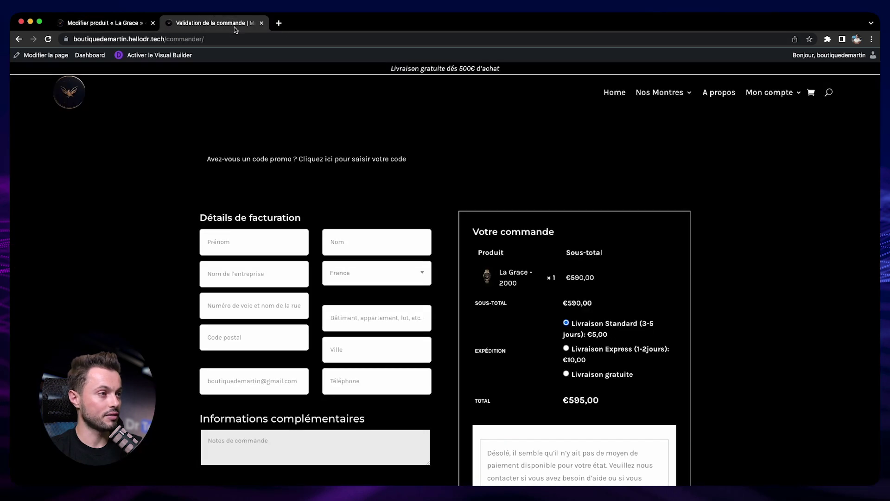
click(48, 39)
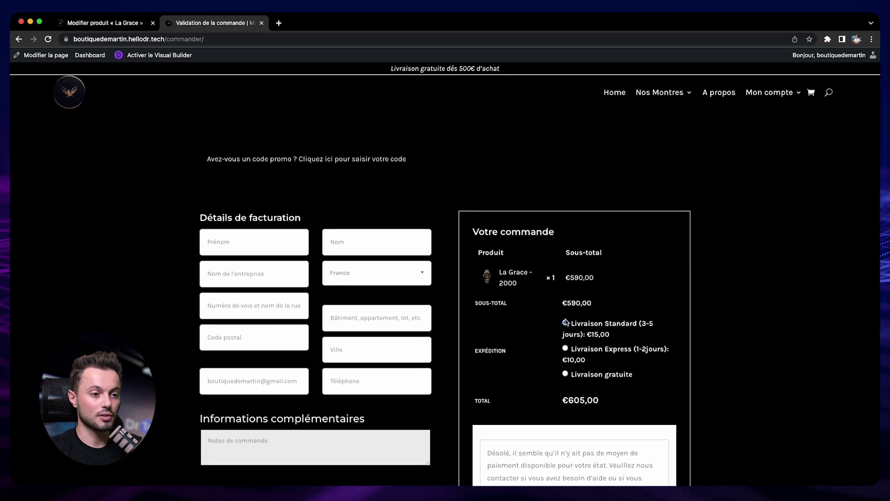